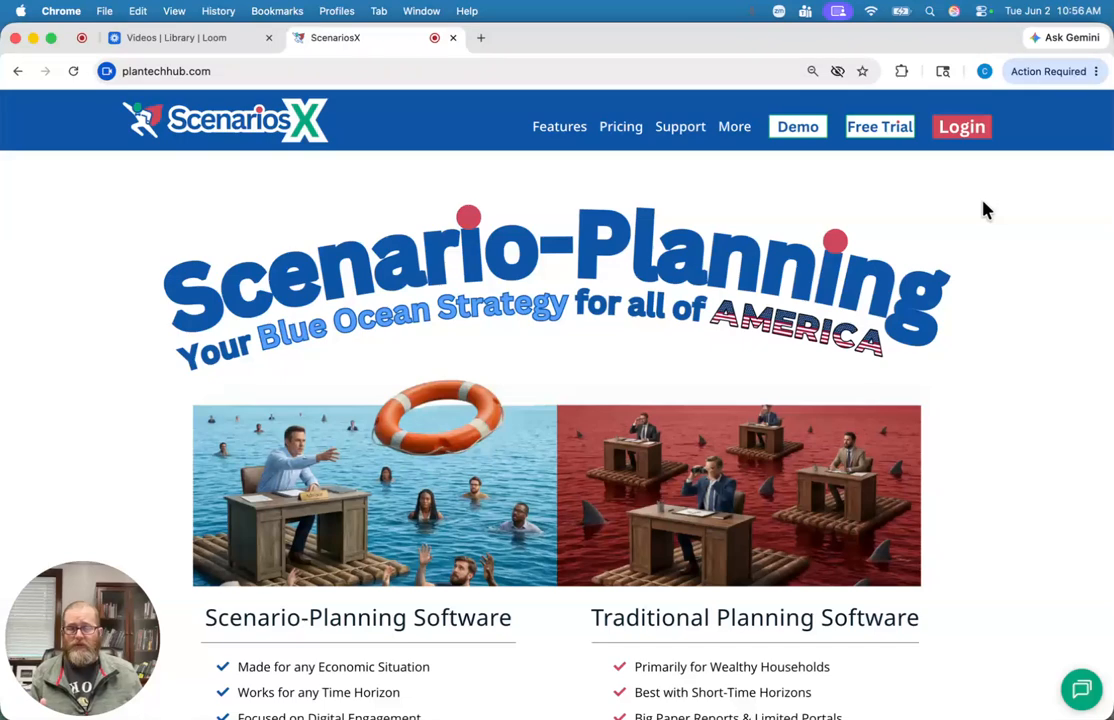
# Sign in to the portal with the saved username and open the Advisor Report Templates.
pyautogui.click(950, 128)
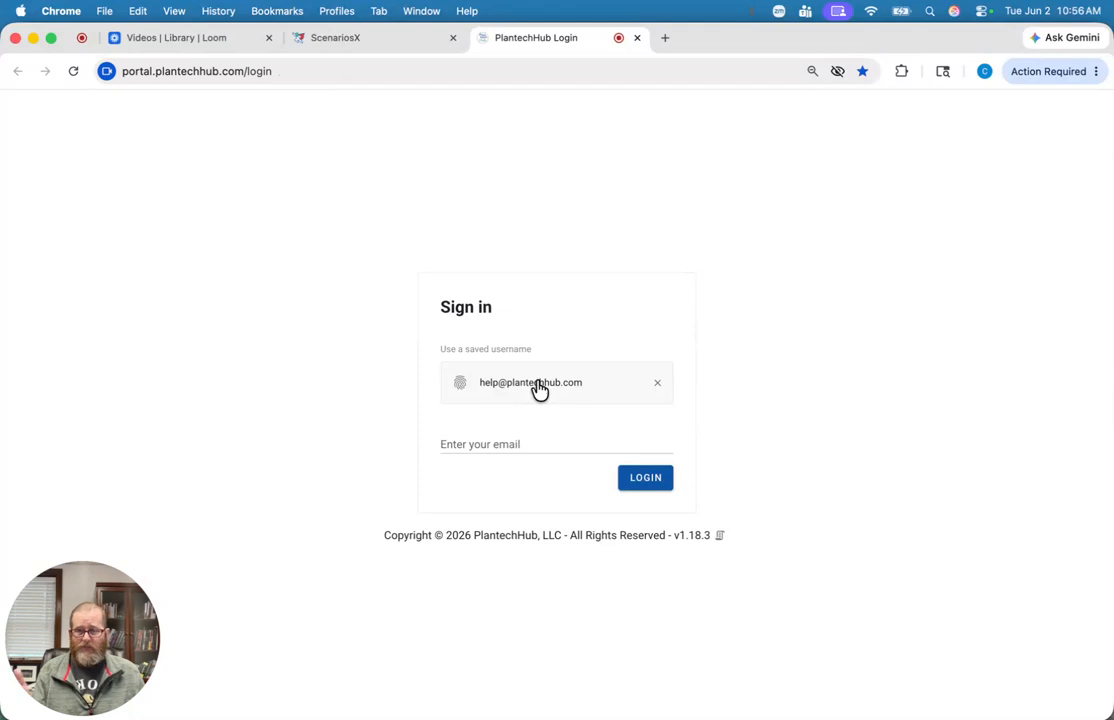
pyautogui.click(539, 389)
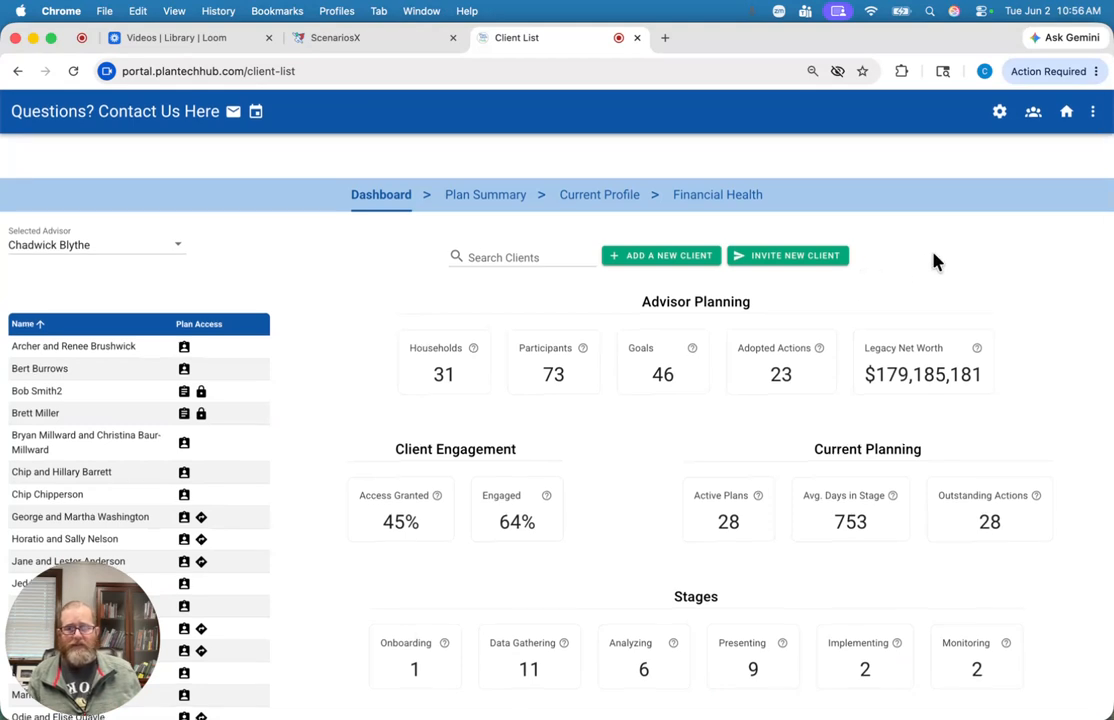
pyautogui.click(999, 115)
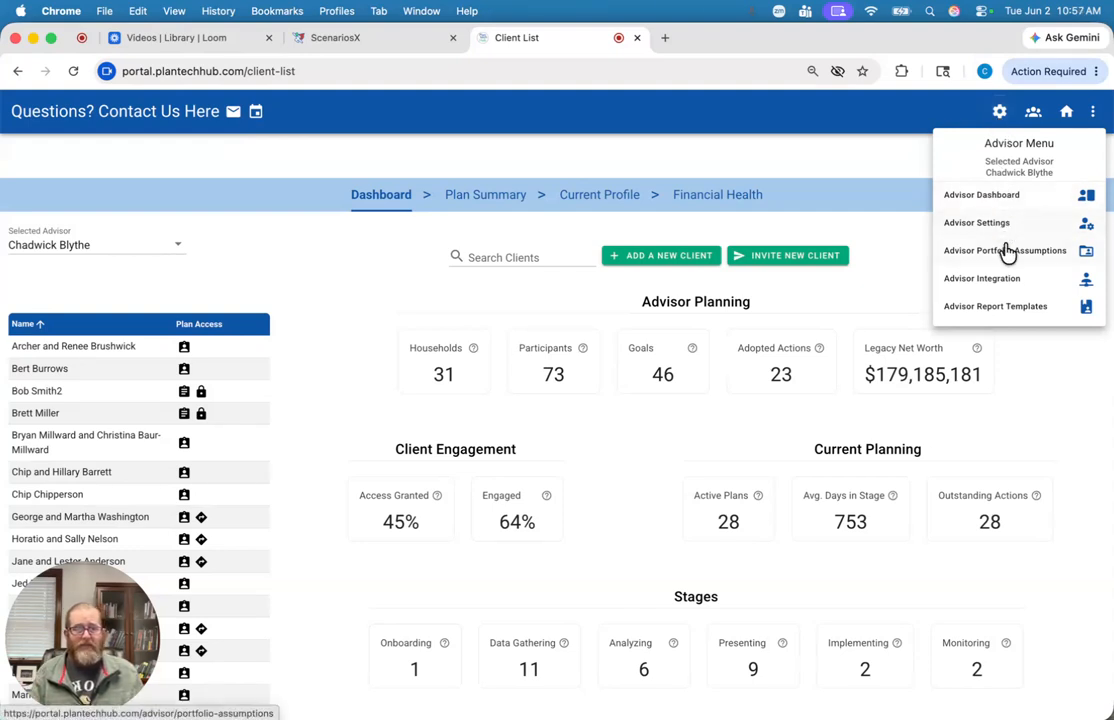
pyautogui.click(1010, 309)
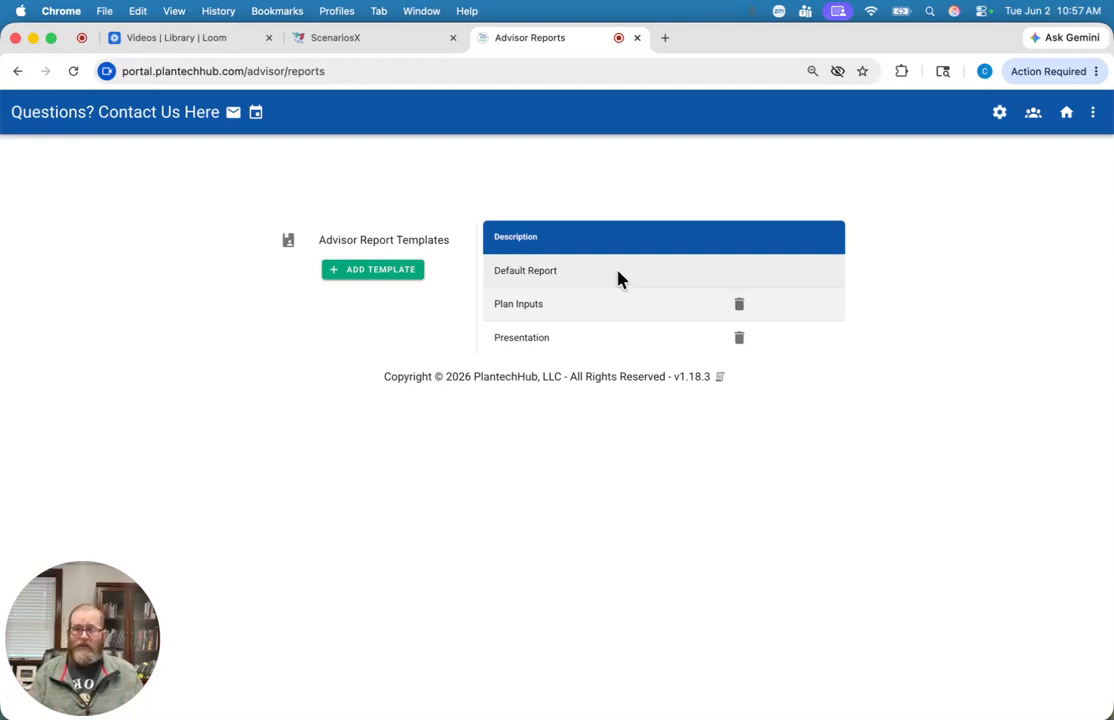
# Open the Plan Inputs report template and add the Your Plan Today and Table of Contents sections.
pyautogui.click(575, 304)
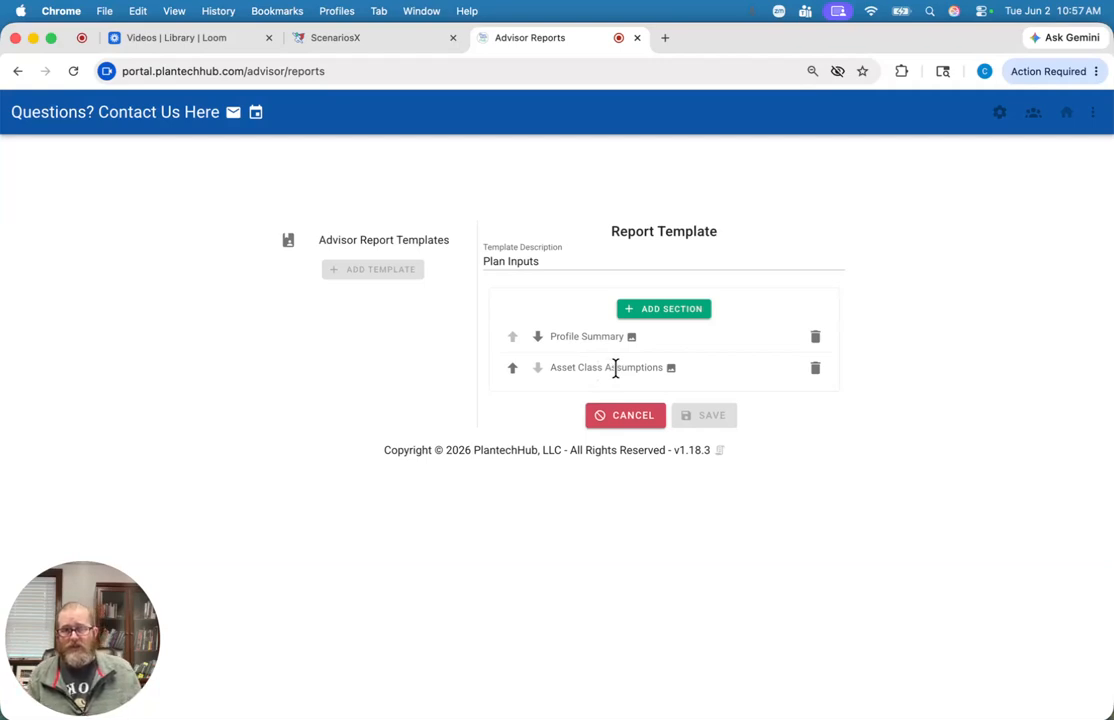
pyautogui.click(661, 317)
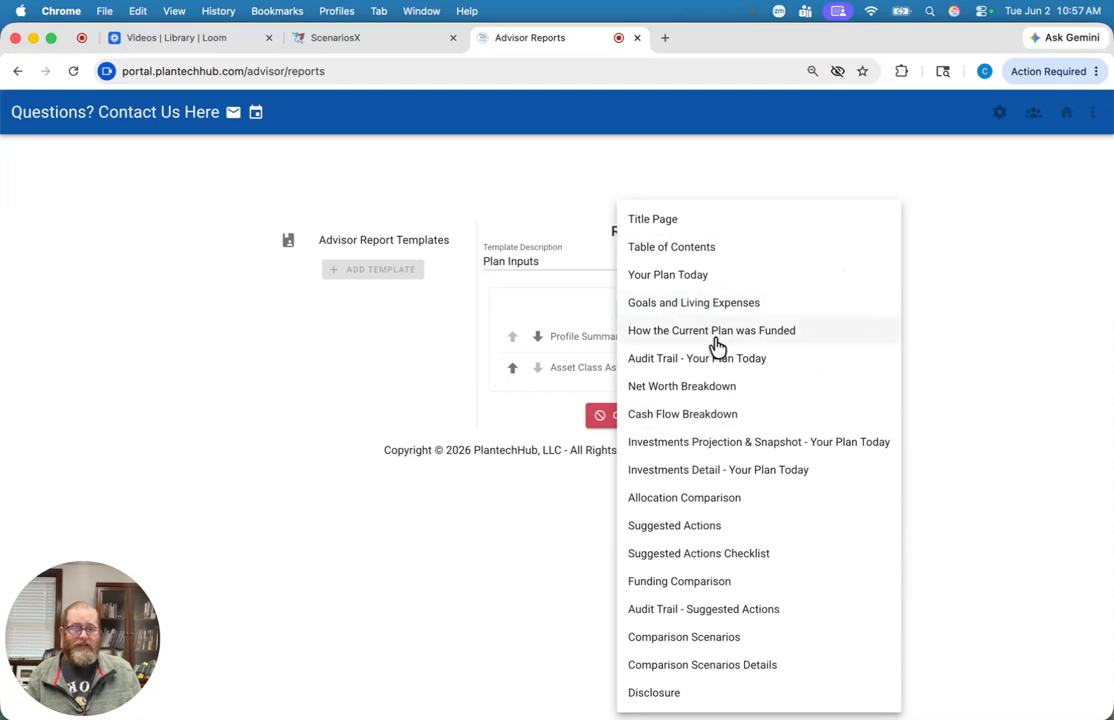
pyautogui.scroll(-1, 718, 348)
pyautogui.click(690, 277)
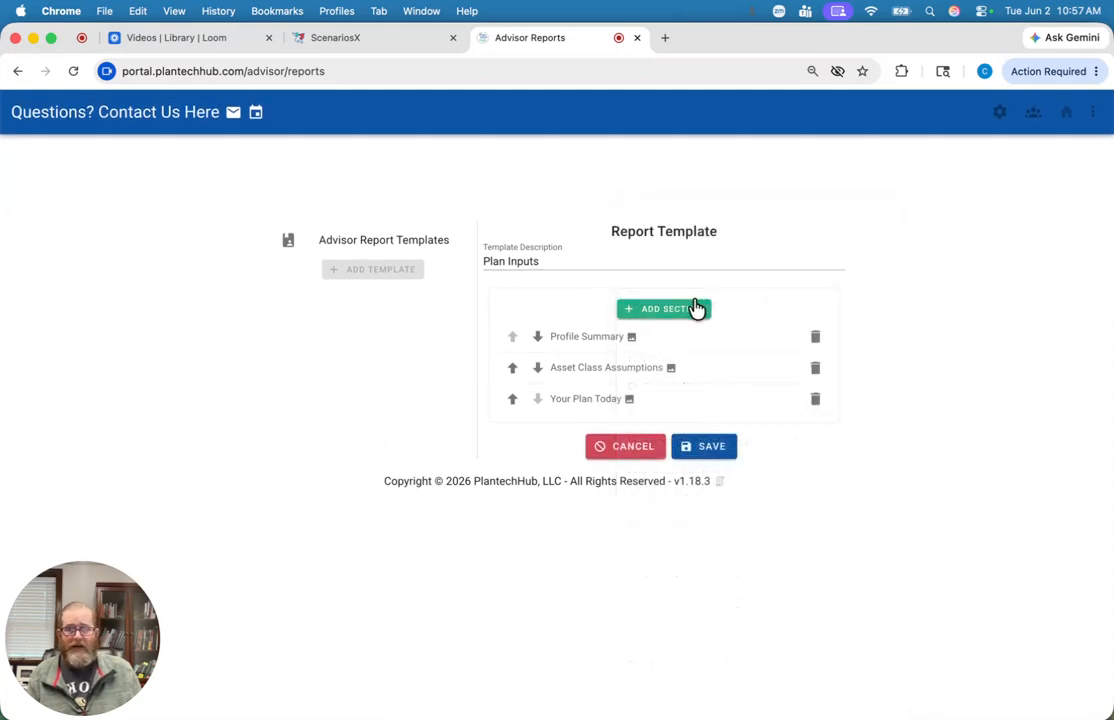
pyautogui.click(697, 308)
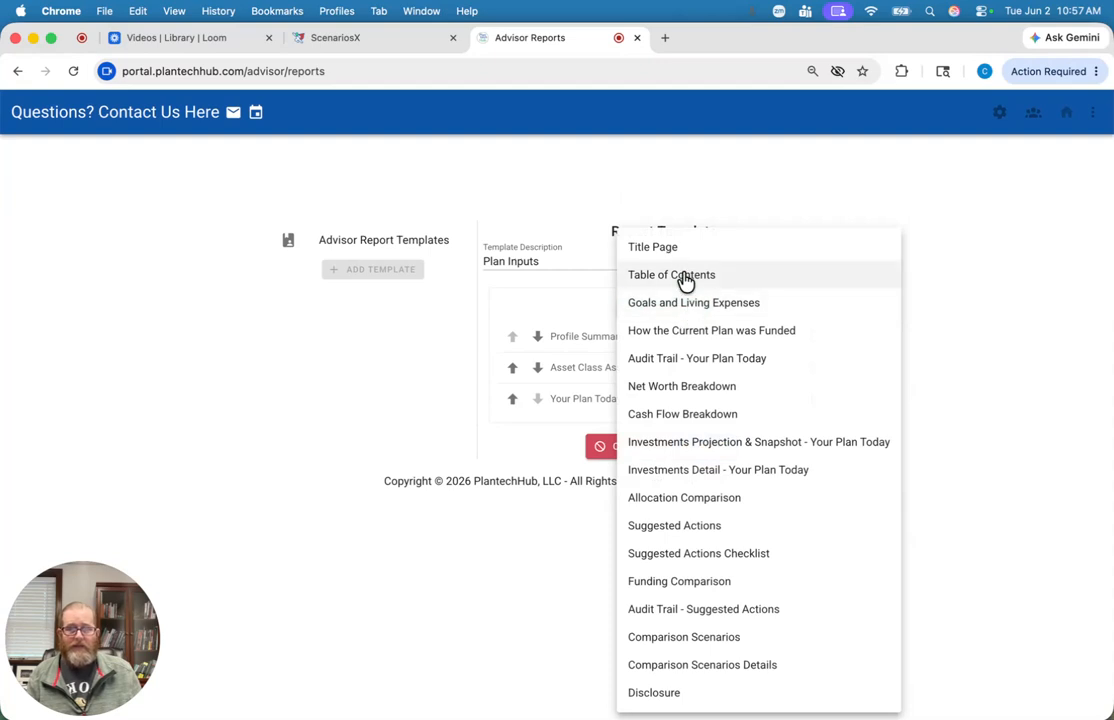
pyautogui.click(686, 280)
# Move the Table of Contents section to the top of the Plan Inputs template.
pyautogui.click(512, 431)
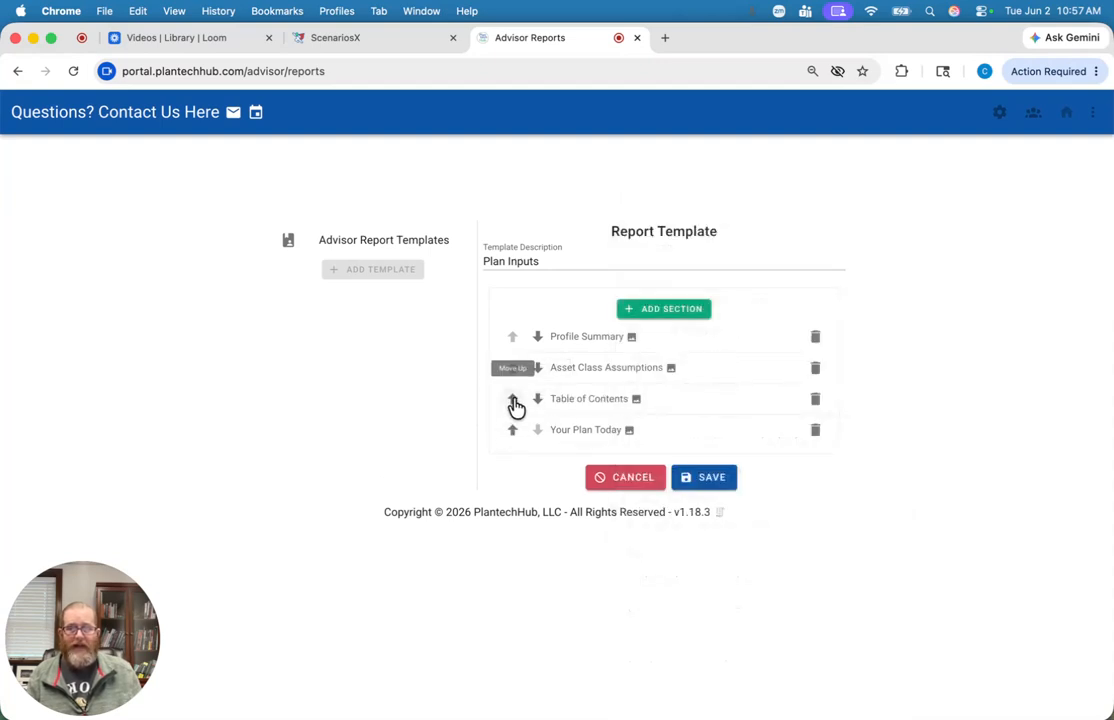
pyautogui.click(513, 400)
pyautogui.click(513, 369)
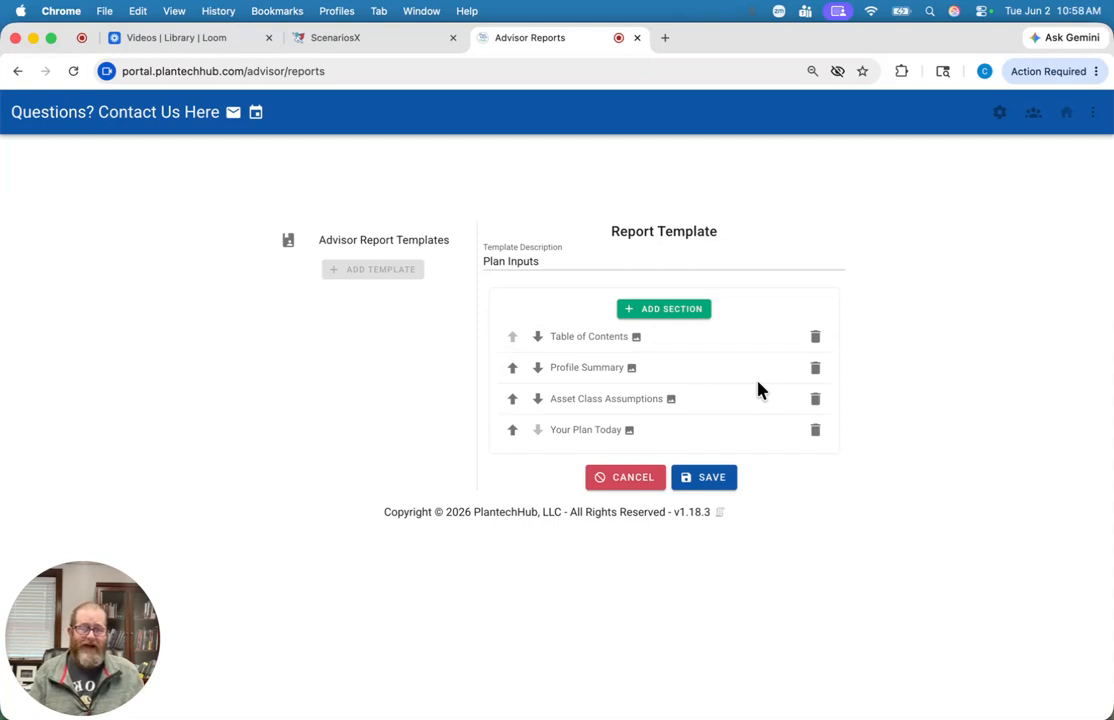
# Remove the Your Plan Today section from the Plan Inputs template and discard the template edits.
pyautogui.click(816, 432)
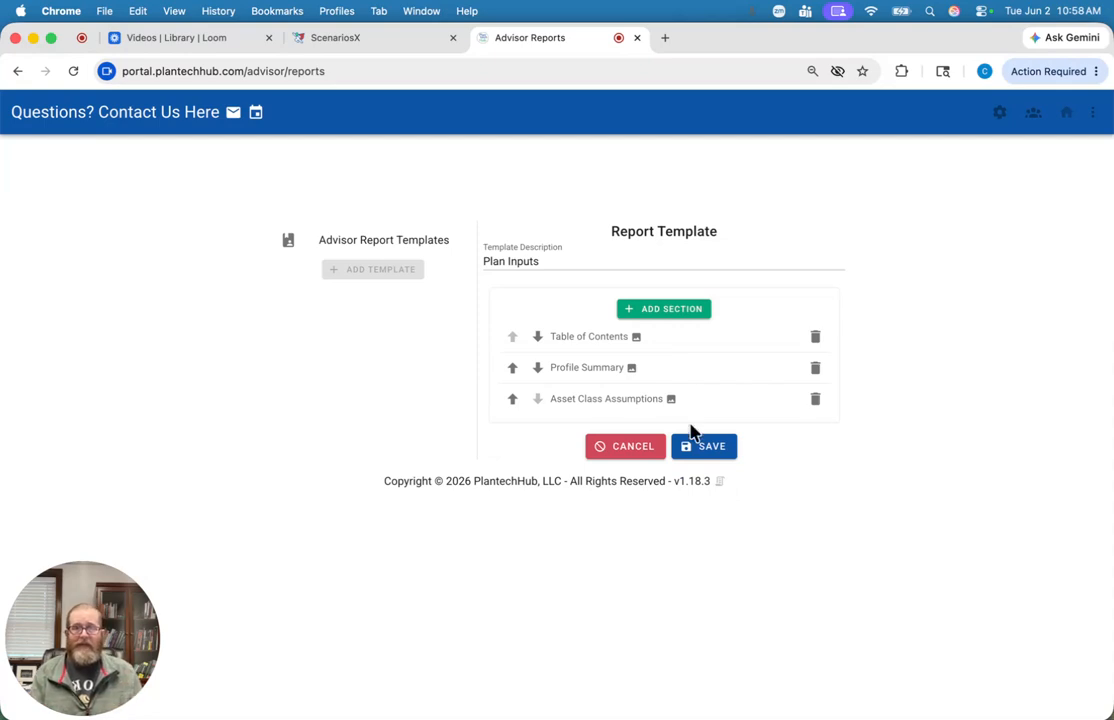
pyautogui.click(605, 450)
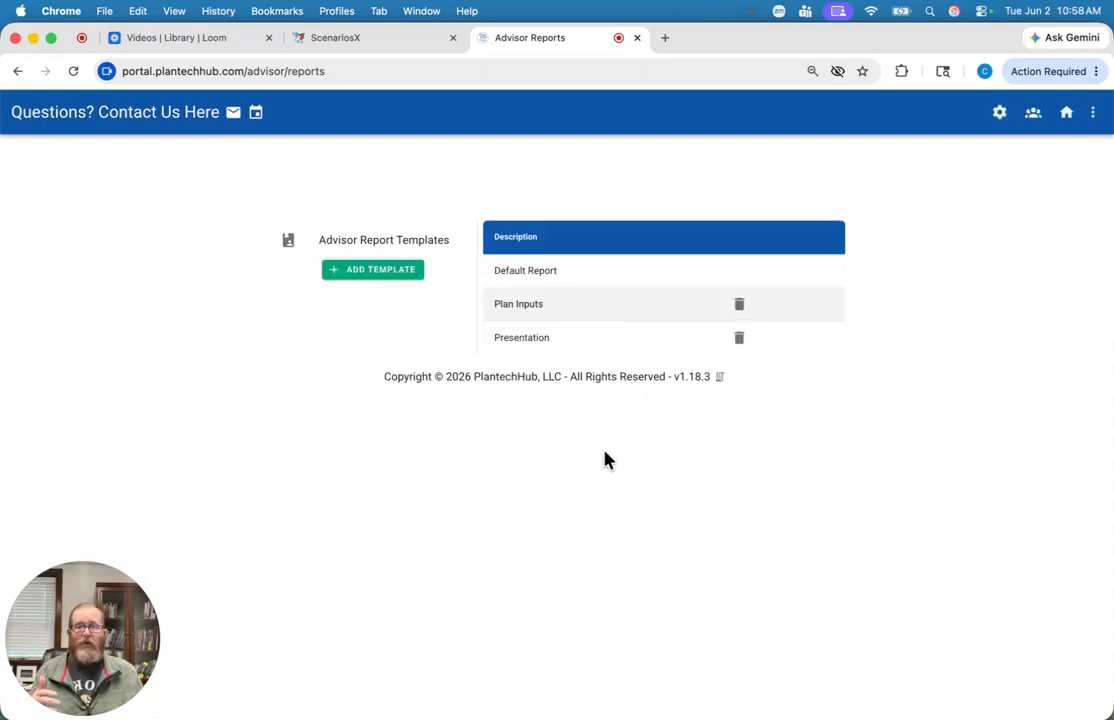
# Remove and re-add the Title Page section in the Presentation template, and discard the edits.
pyautogui.click(627, 339)
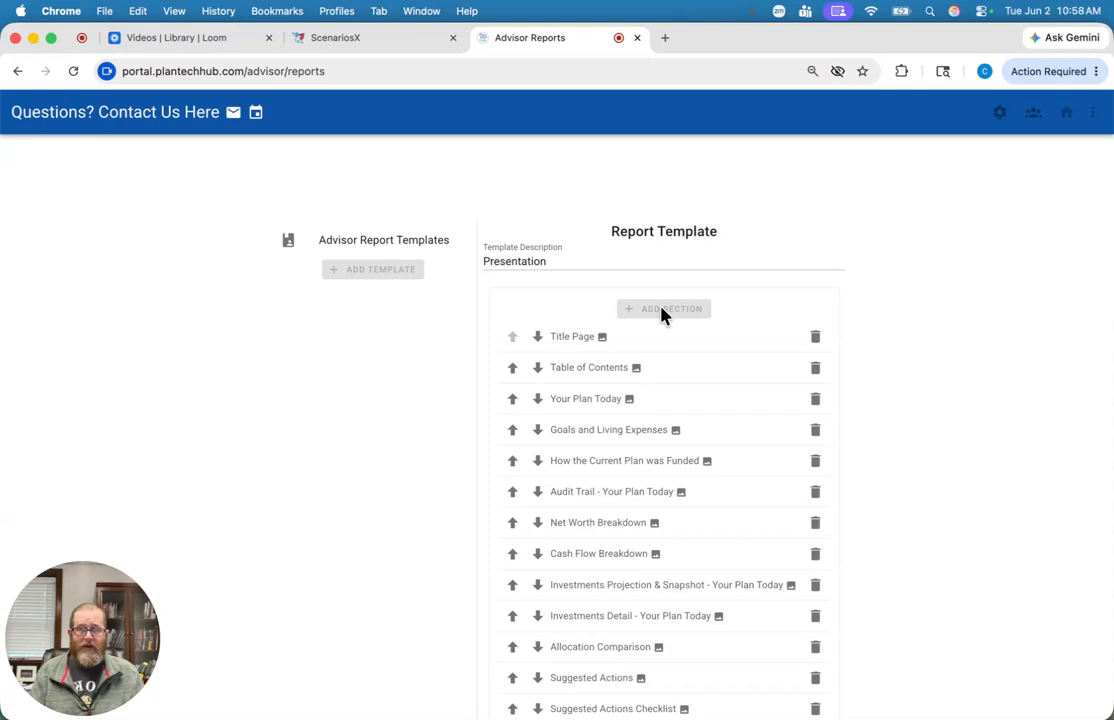
pyautogui.click(816, 338)
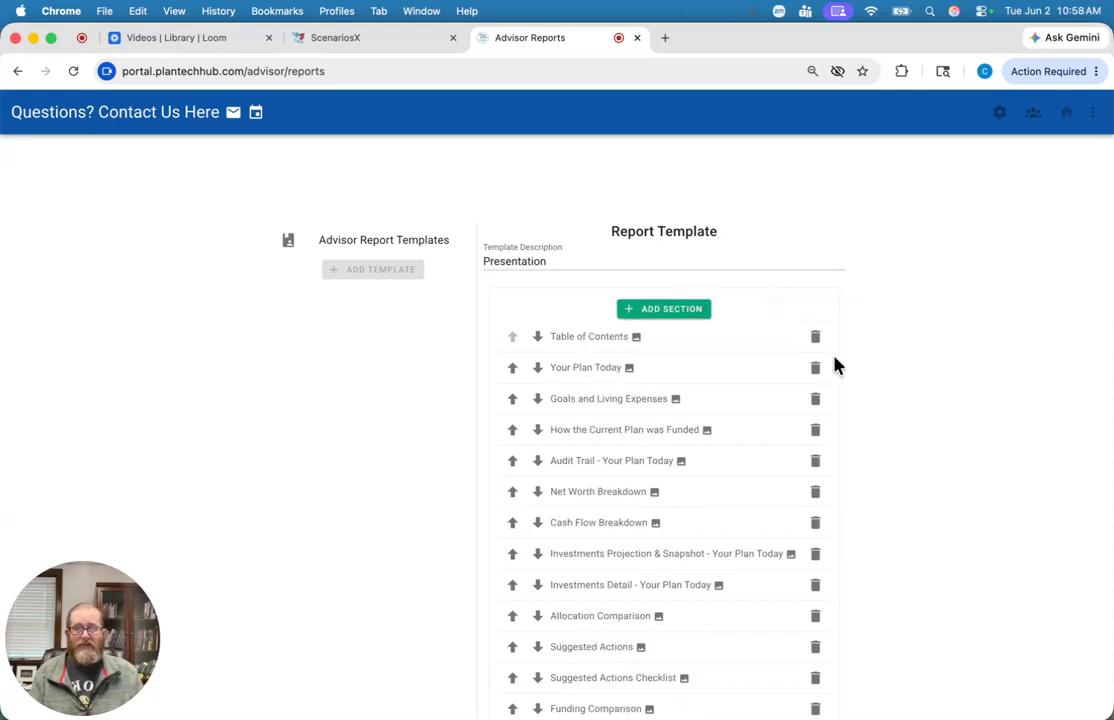
pyautogui.click(673, 312)
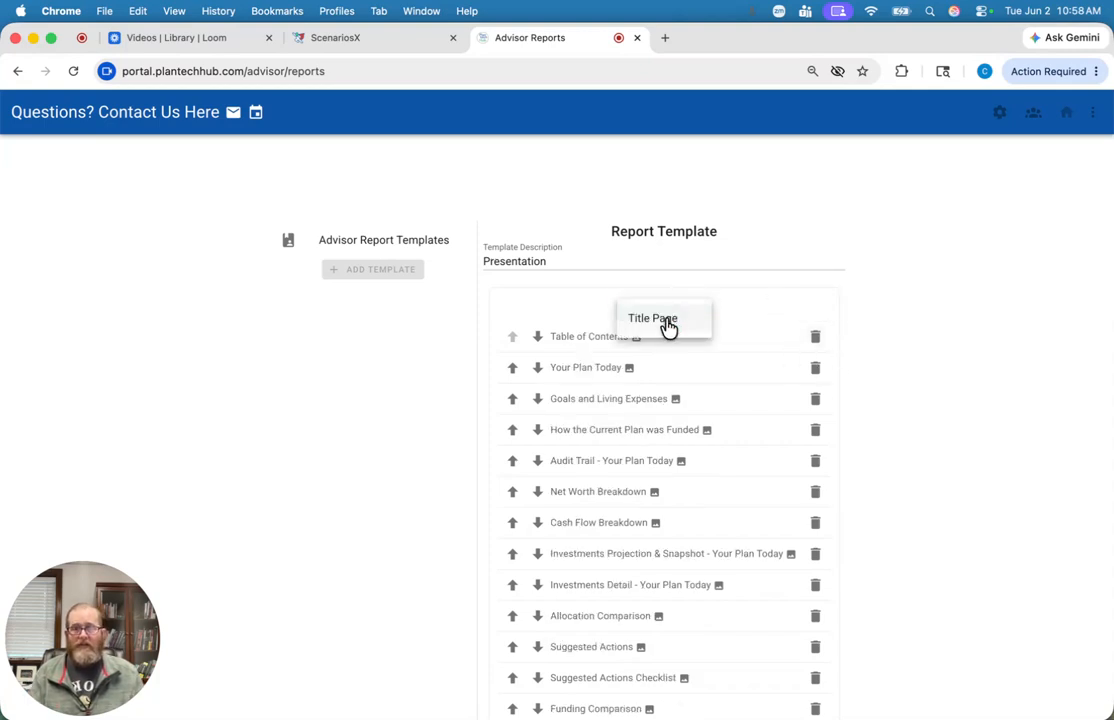
pyautogui.click(667, 326)
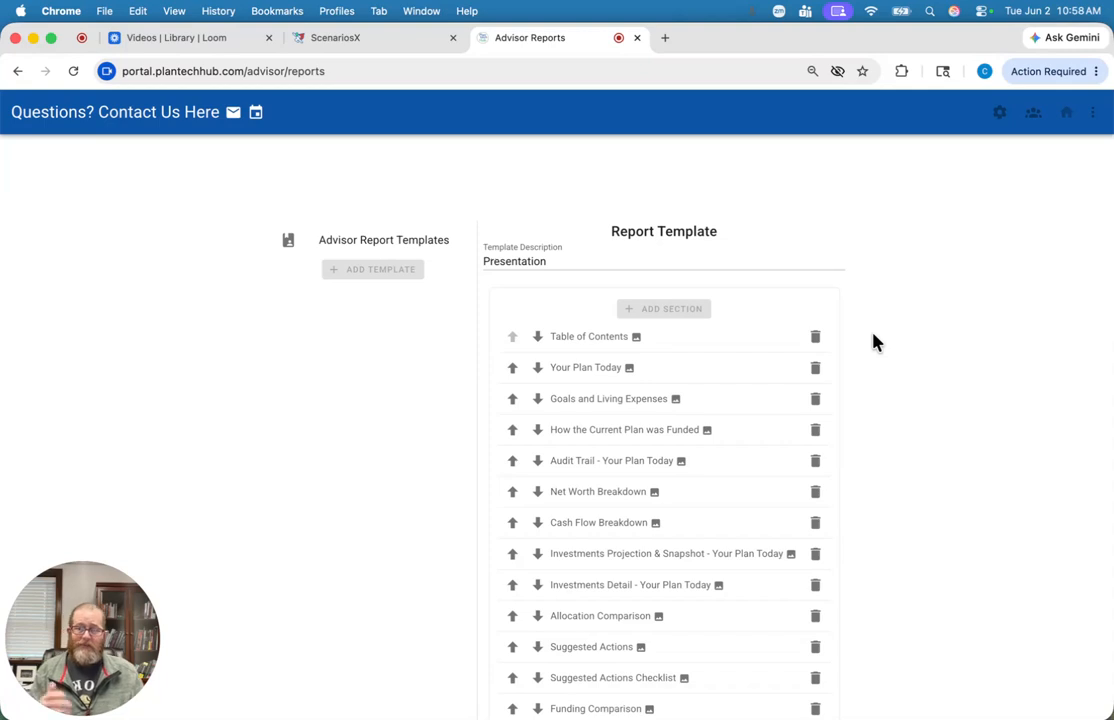
pyautogui.click(614, 260)
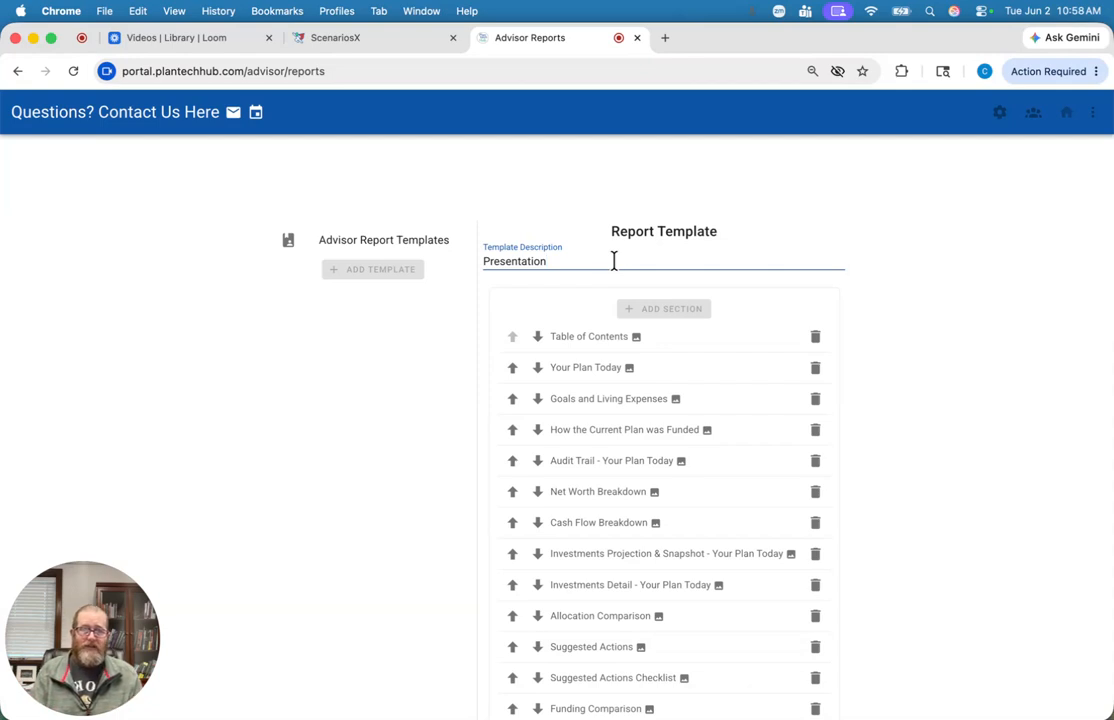
pyautogui.scroll(-5, 643, 350)
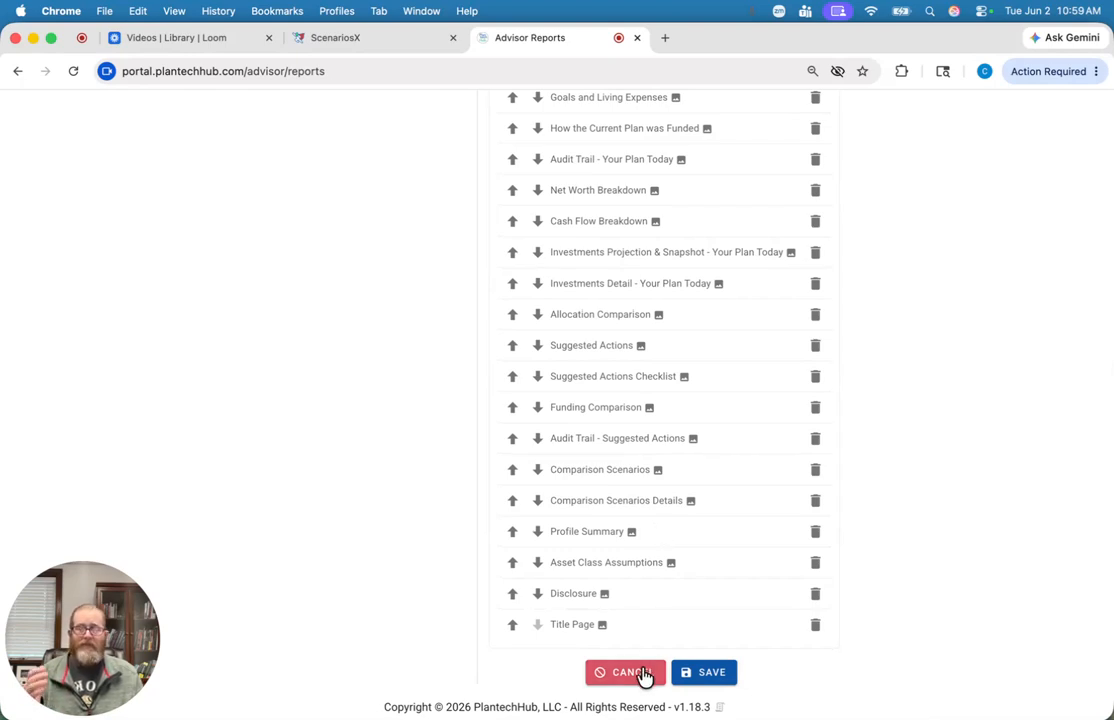
pyautogui.click(630, 672)
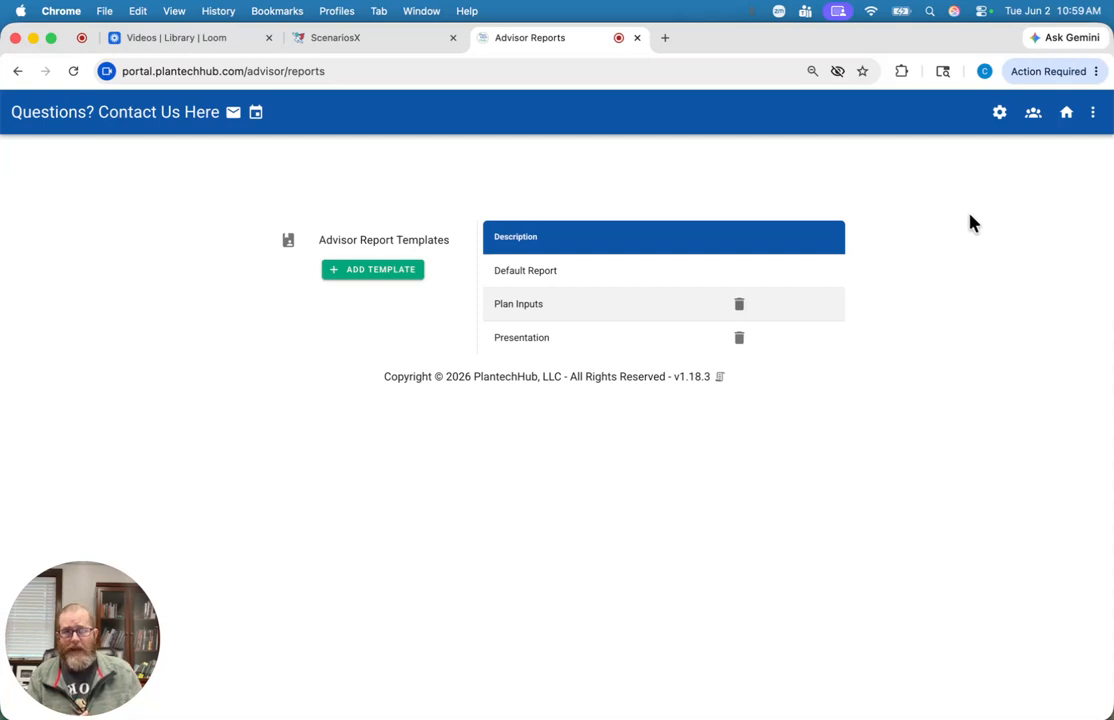
# Open the Team Report Templates to view the templates available to the whole team.
pyautogui.click(1036, 117)
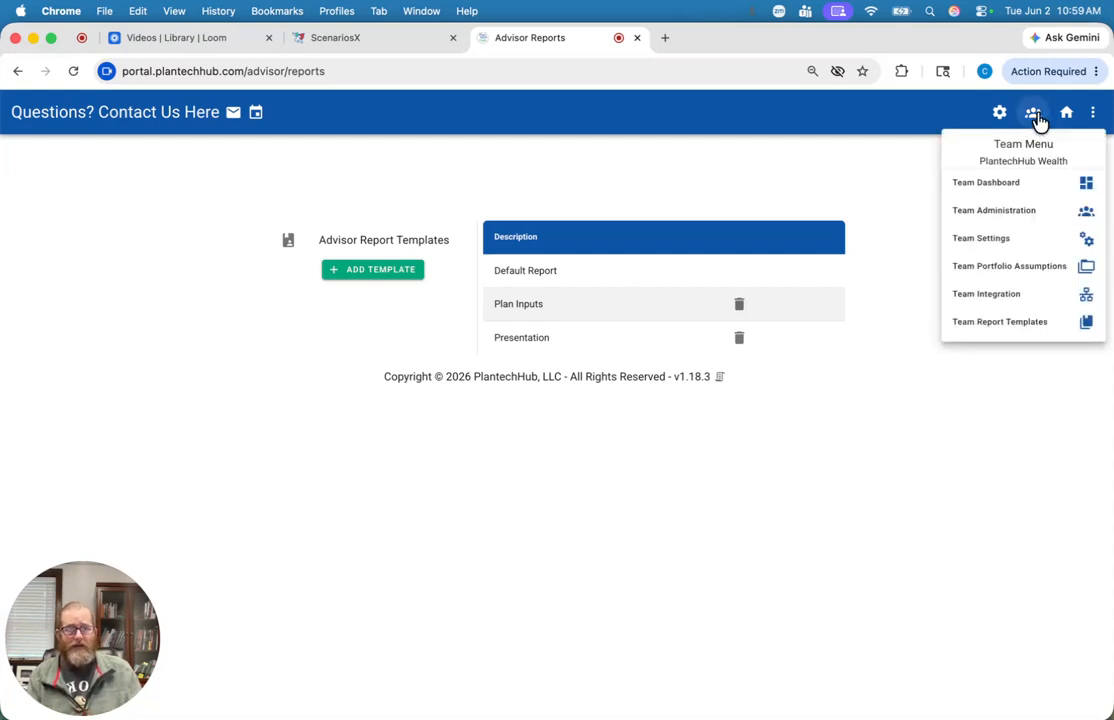
pyautogui.click(1016, 324)
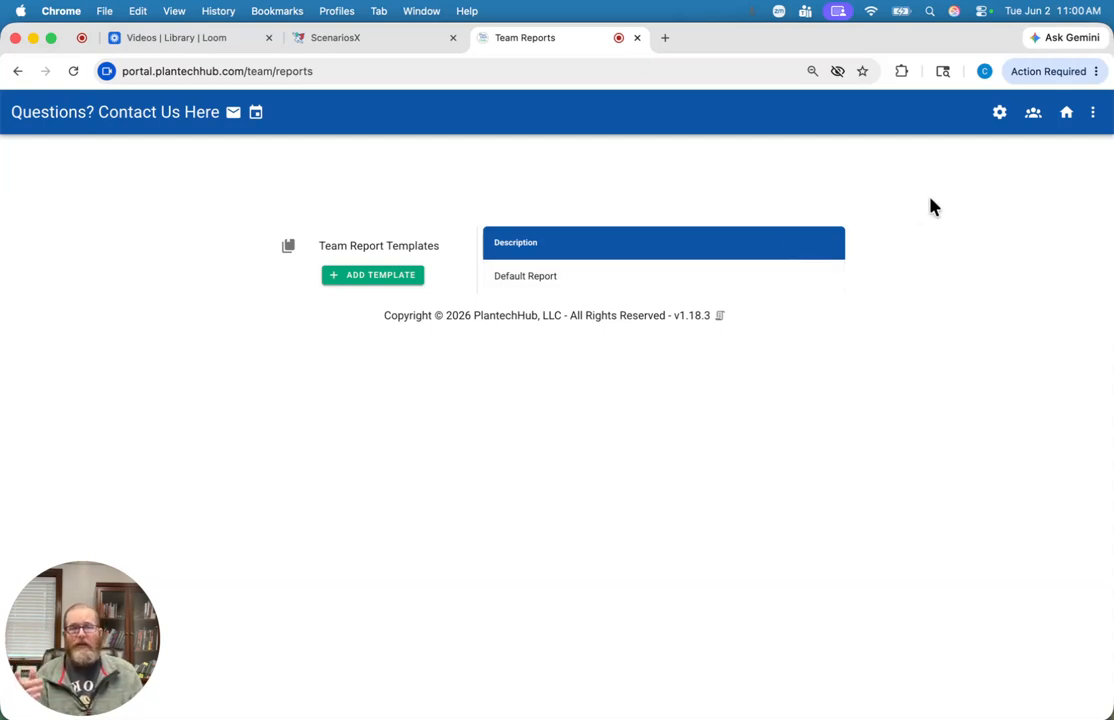
# Open the plan of the eighth client household from the dashboard and go to its Reports settings under Module Options.
pyautogui.click(1067, 115)
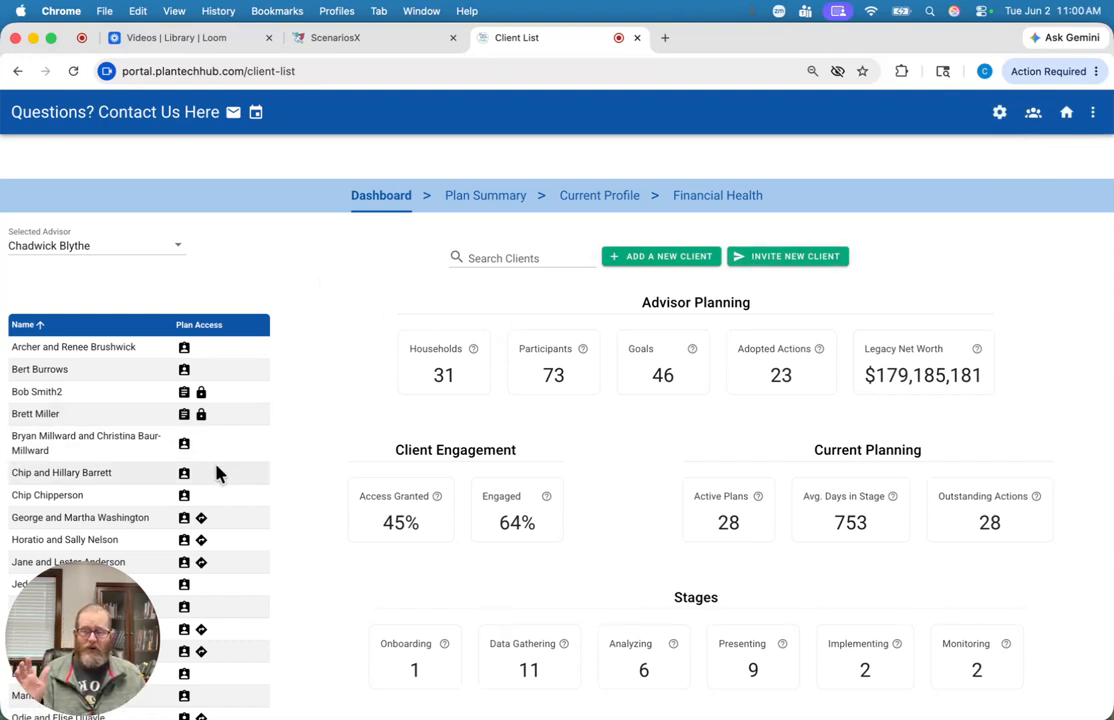
pyautogui.click(185, 520)
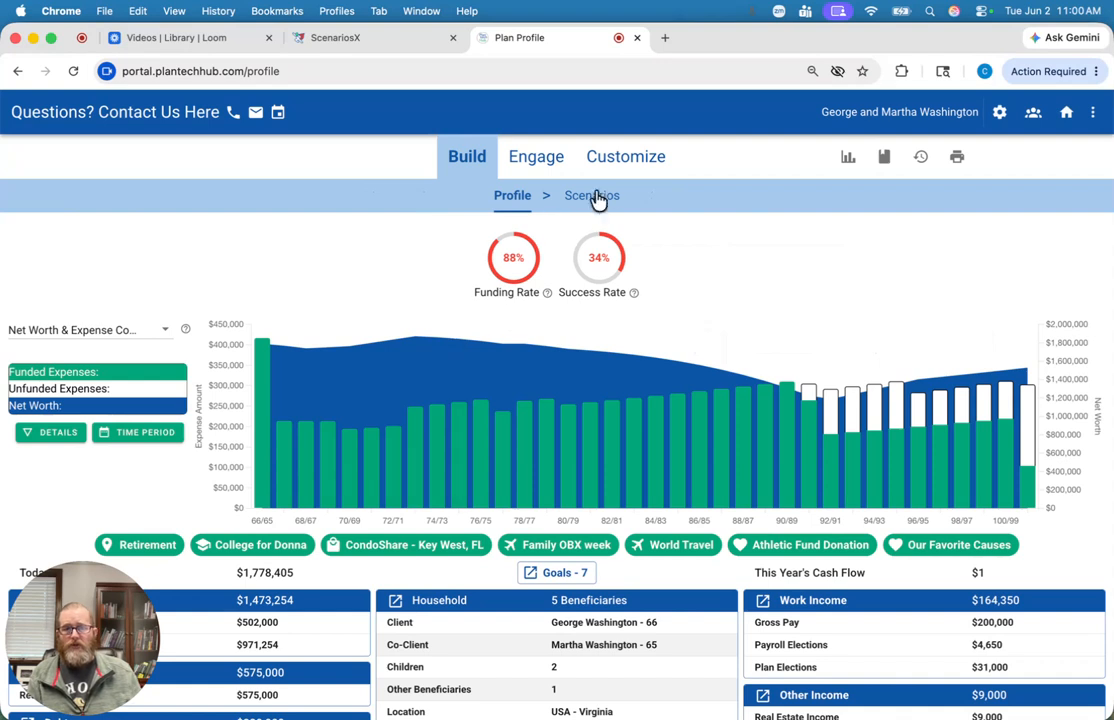
pyautogui.click(625, 160)
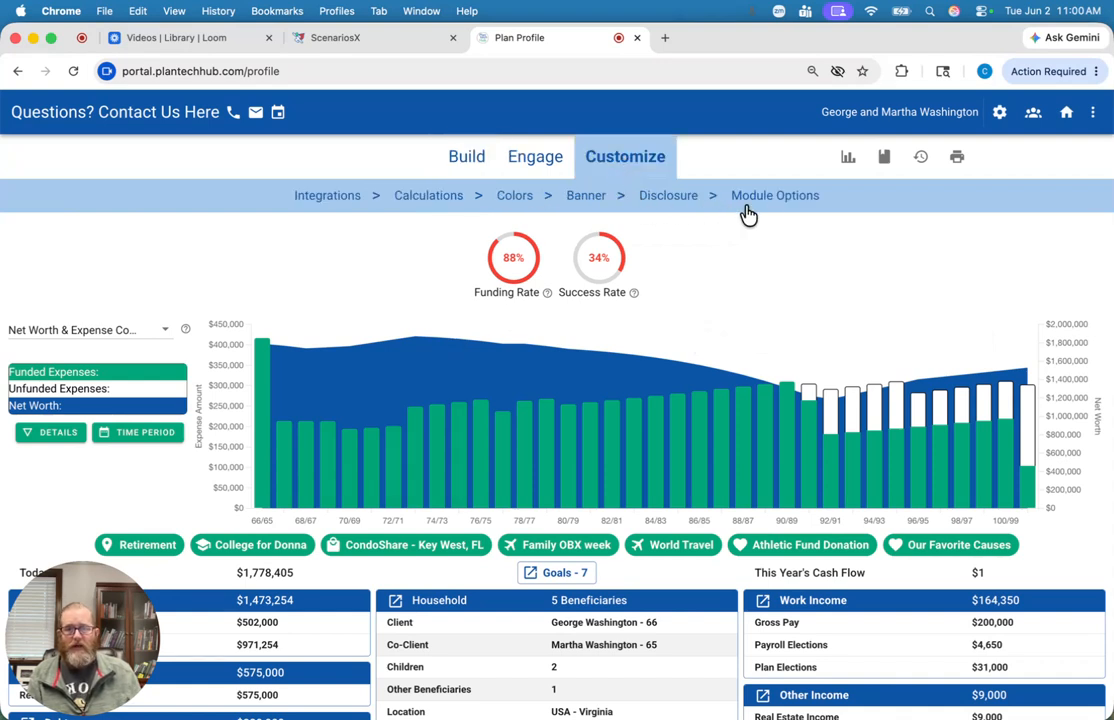
pyautogui.click(776, 200)
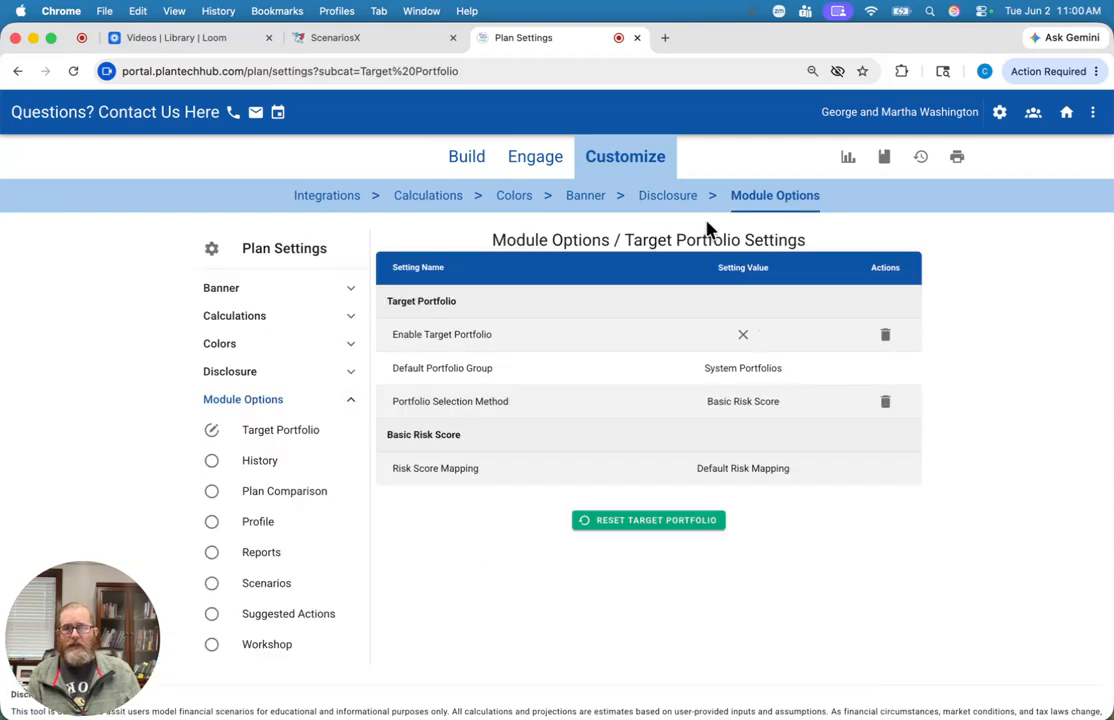
pyautogui.click(216, 553)
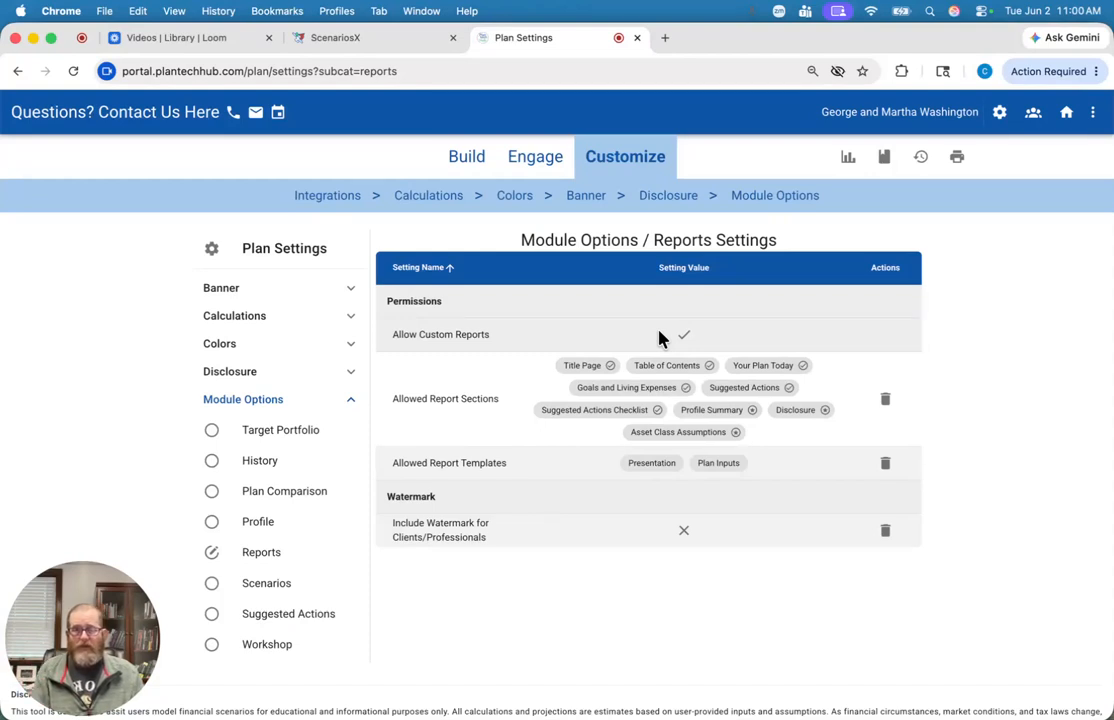
# Review the Exclude, Optional and Mandatory permissions of the Allowed Report Sections, and close them without saving.
pyautogui.click(498, 383)
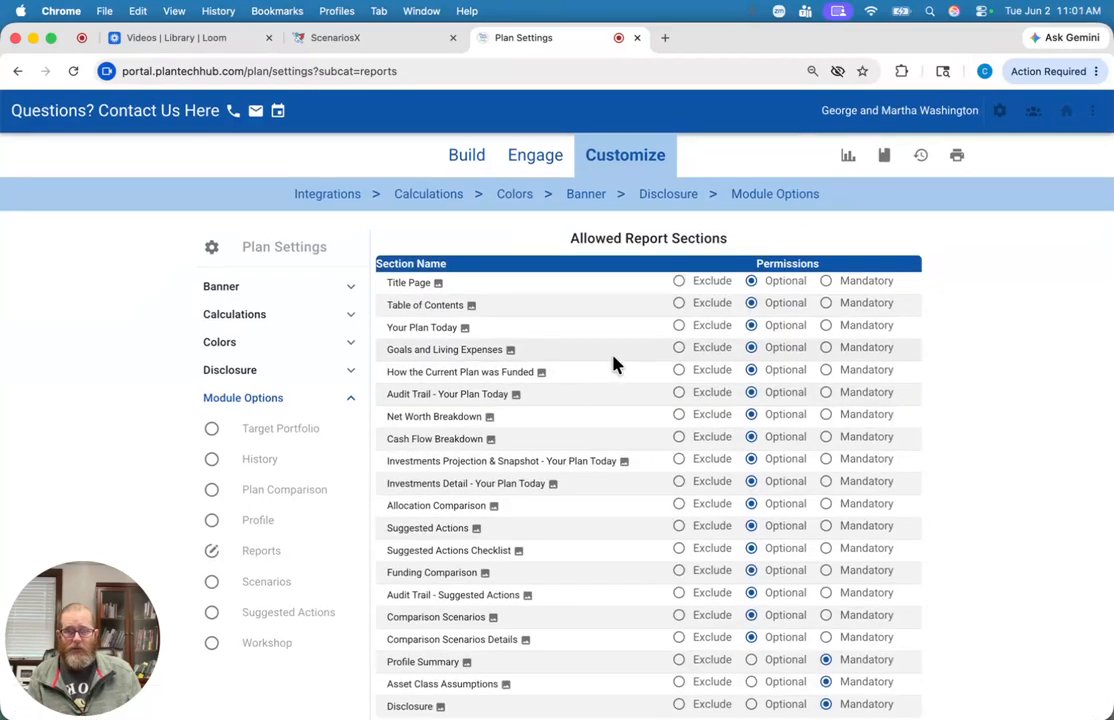
pyautogui.scroll(-2, 614, 363)
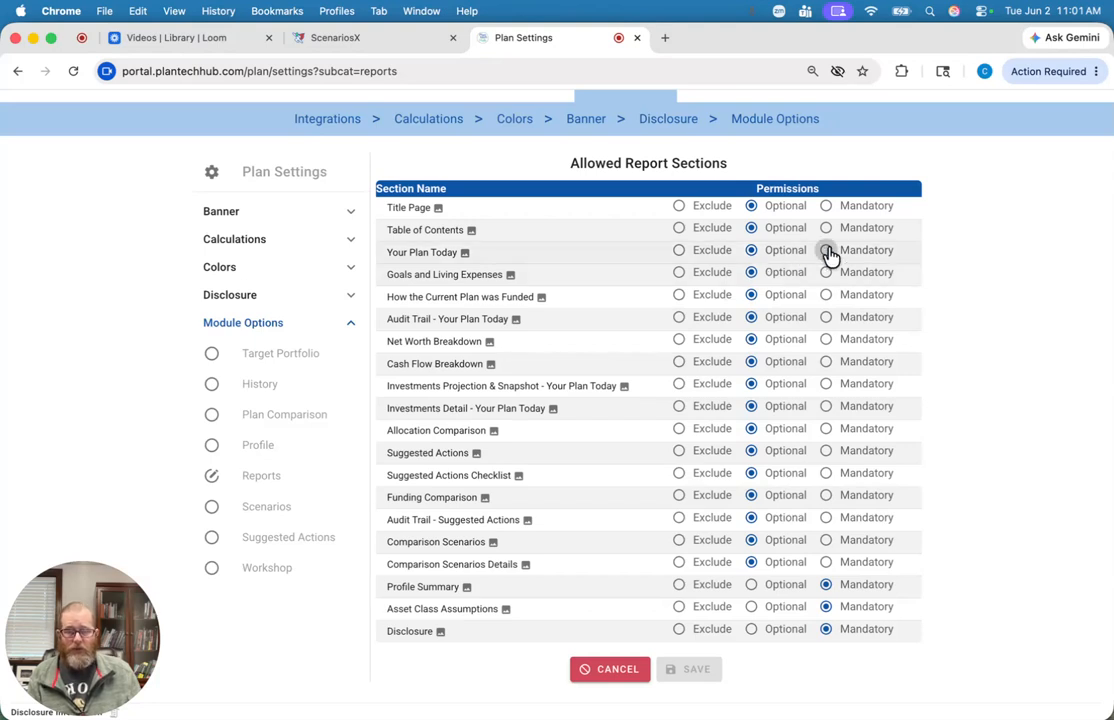
pyautogui.click(615, 674)
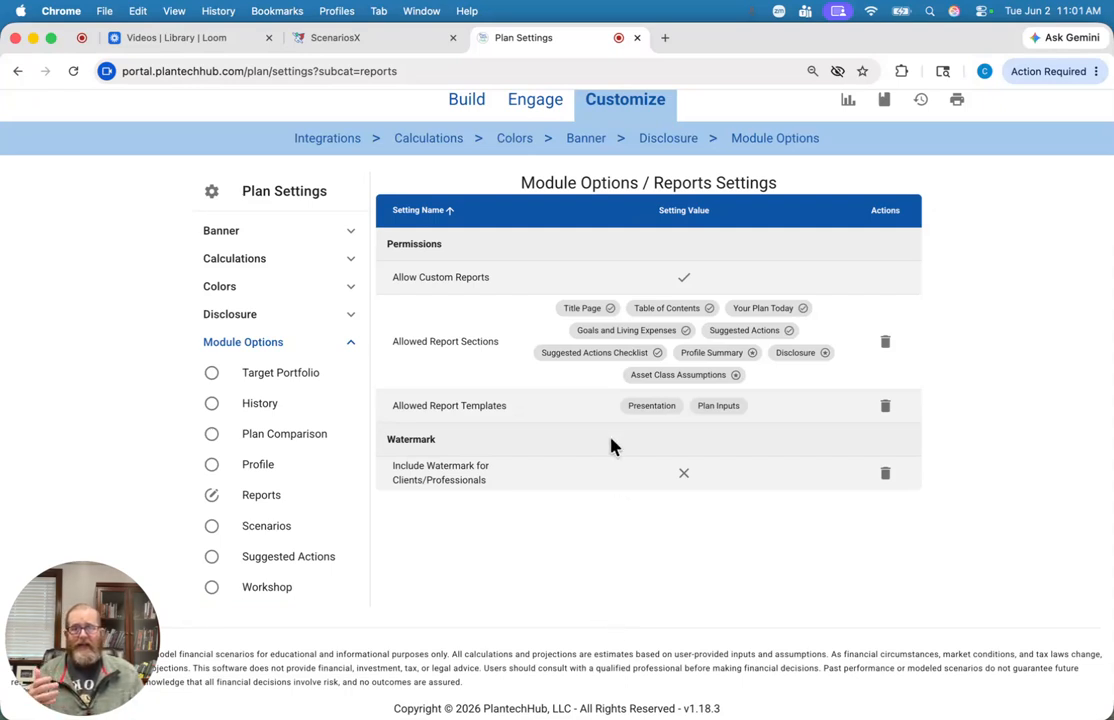
# Examine the client's access permissions for the household plan, including the Plan Reports Page, and close them without saving.
pyautogui.click(537, 108)
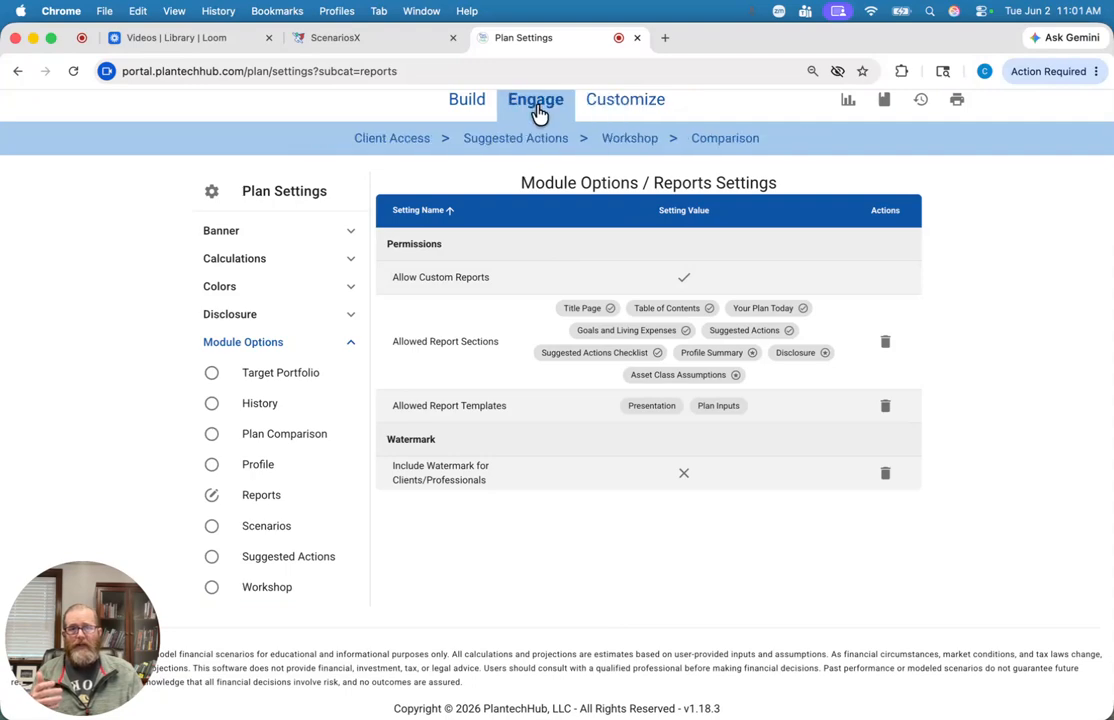
pyautogui.click(400, 140)
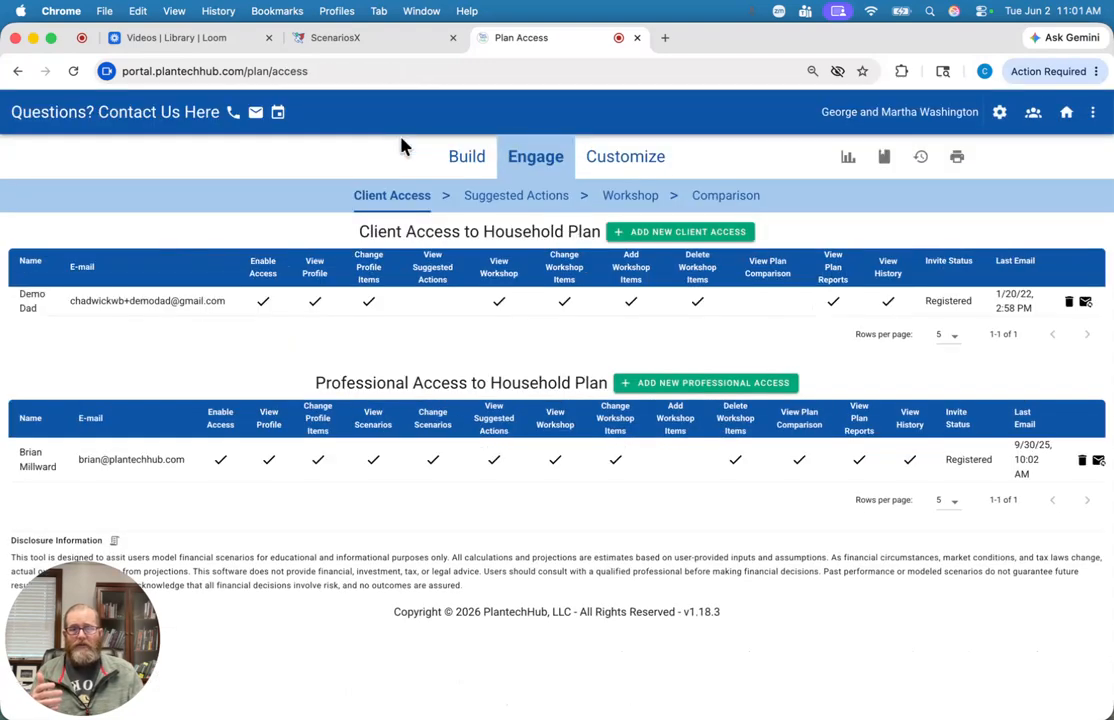
pyautogui.click(425, 308)
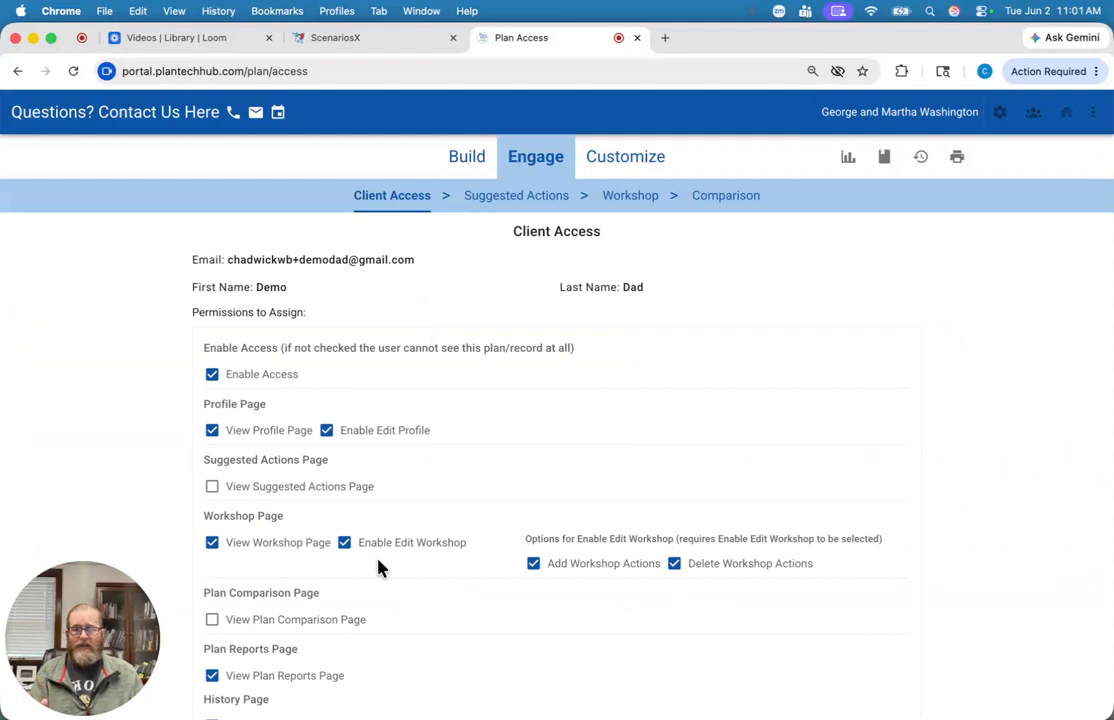
pyautogui.scroll(-3, 379, 567)
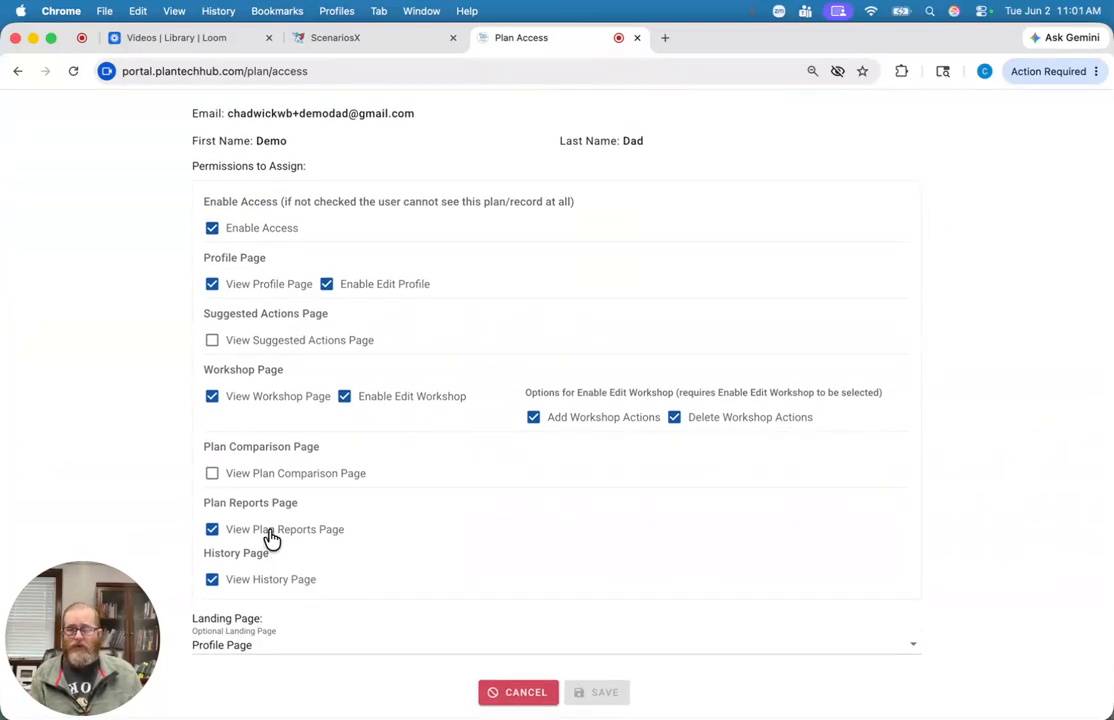
pyautogui.click(514, 692)
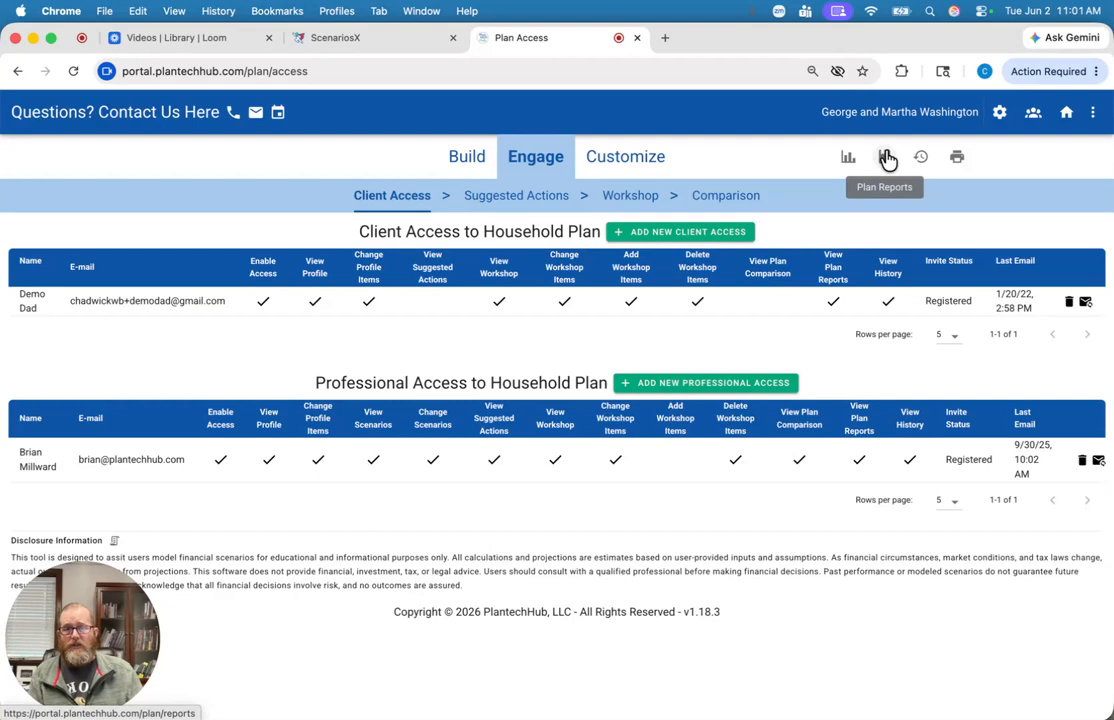
# Return to the household plan's Reports settings under Module Options to view its report permissions.
pyautogui.click(641, 163)
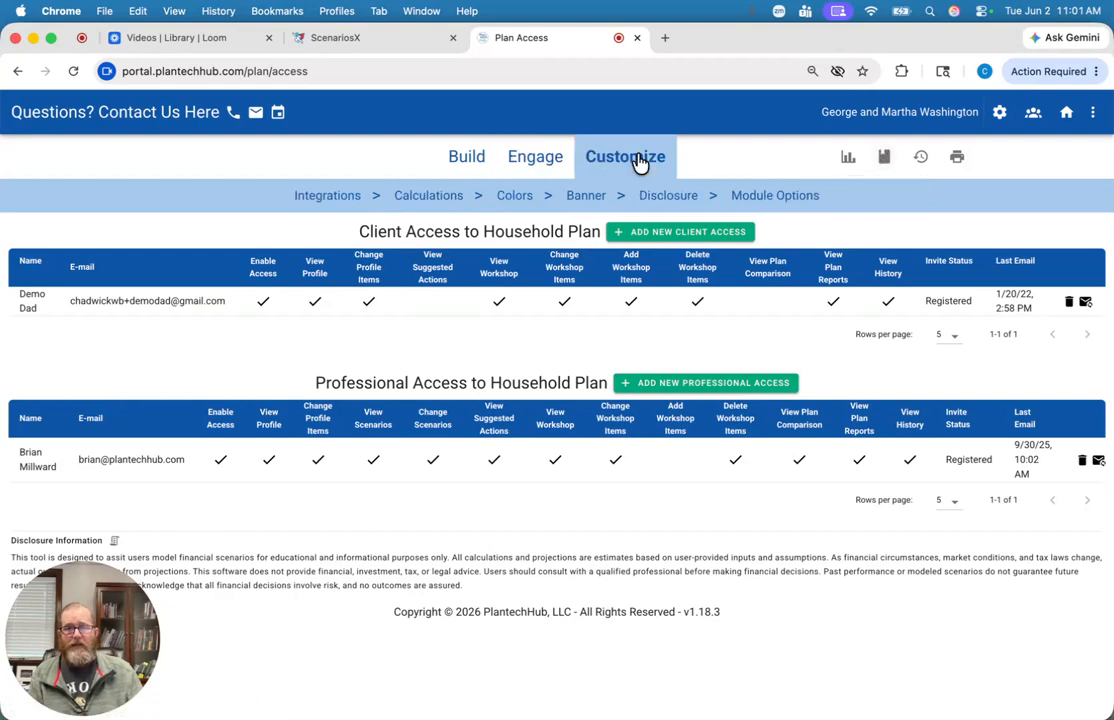
pyautogui.click(772, 198)
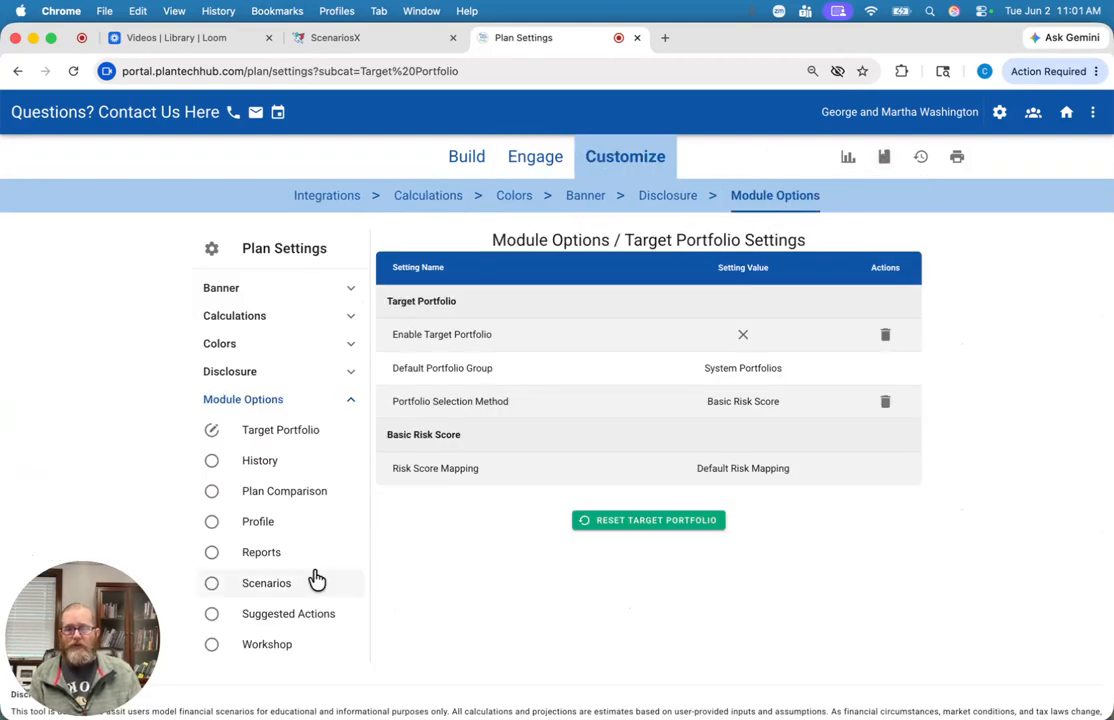
pyautogui.click(275, 558)
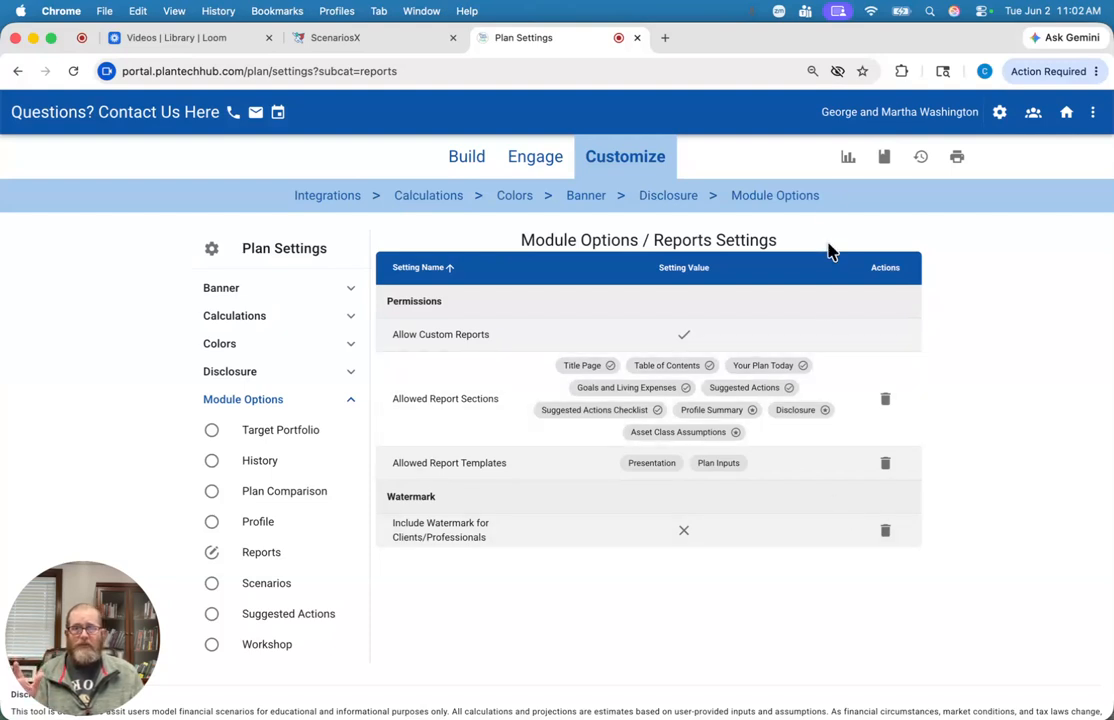
# Open the household's Plan Reports, check the available report templates, and page through the Presentation report to page 4.
pyautogui.click(885, 160)
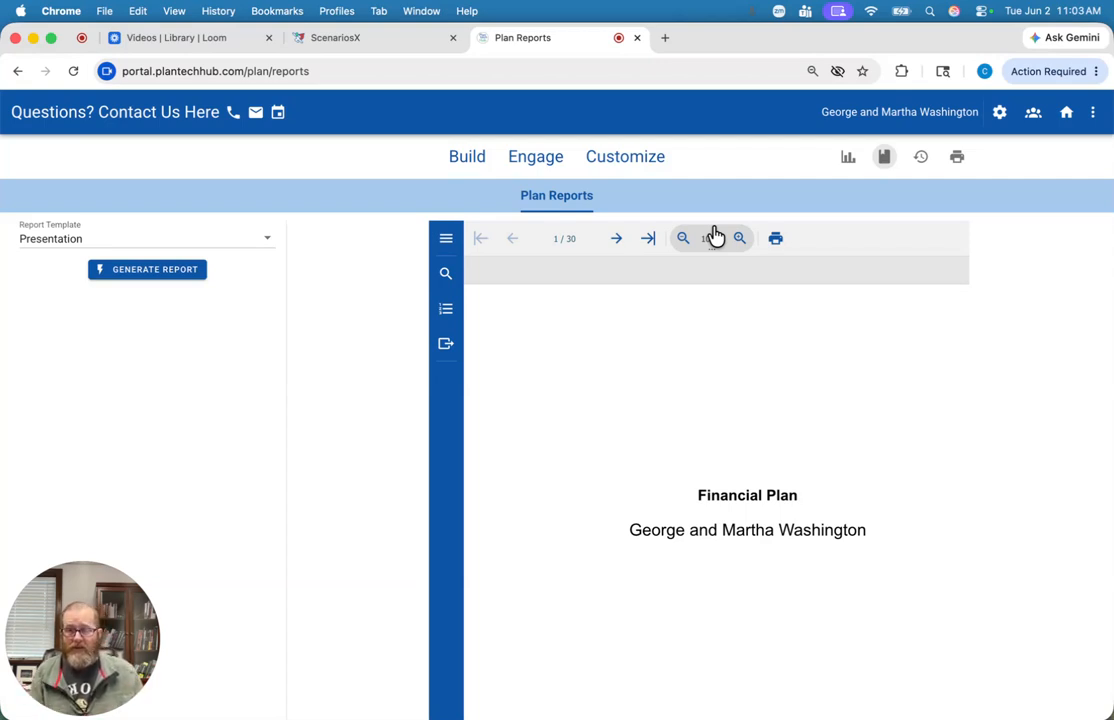
pyautogui.click(180, 238)
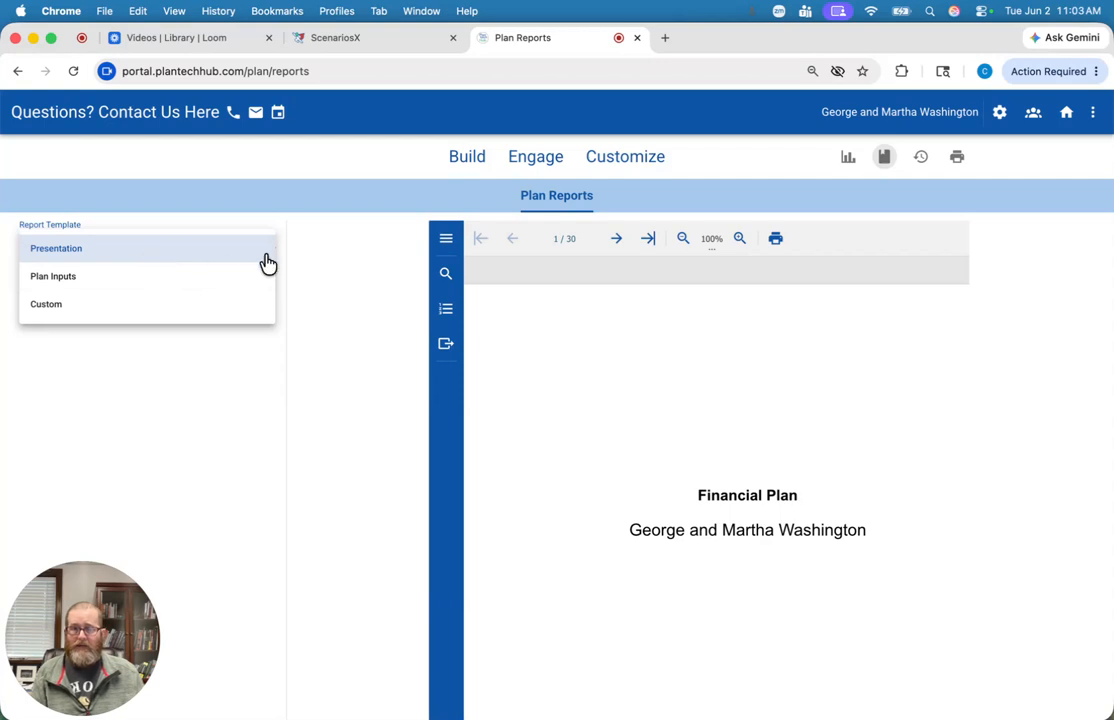
pyautogui.click(616, 241)
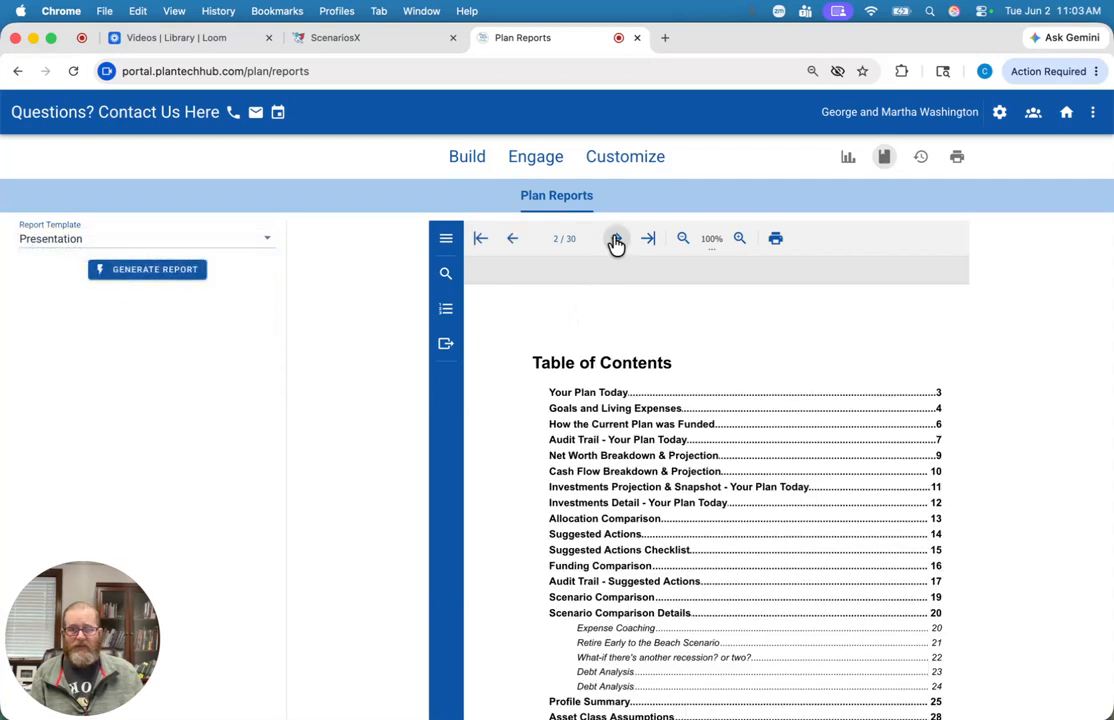
pyautogui.click(616, 241)
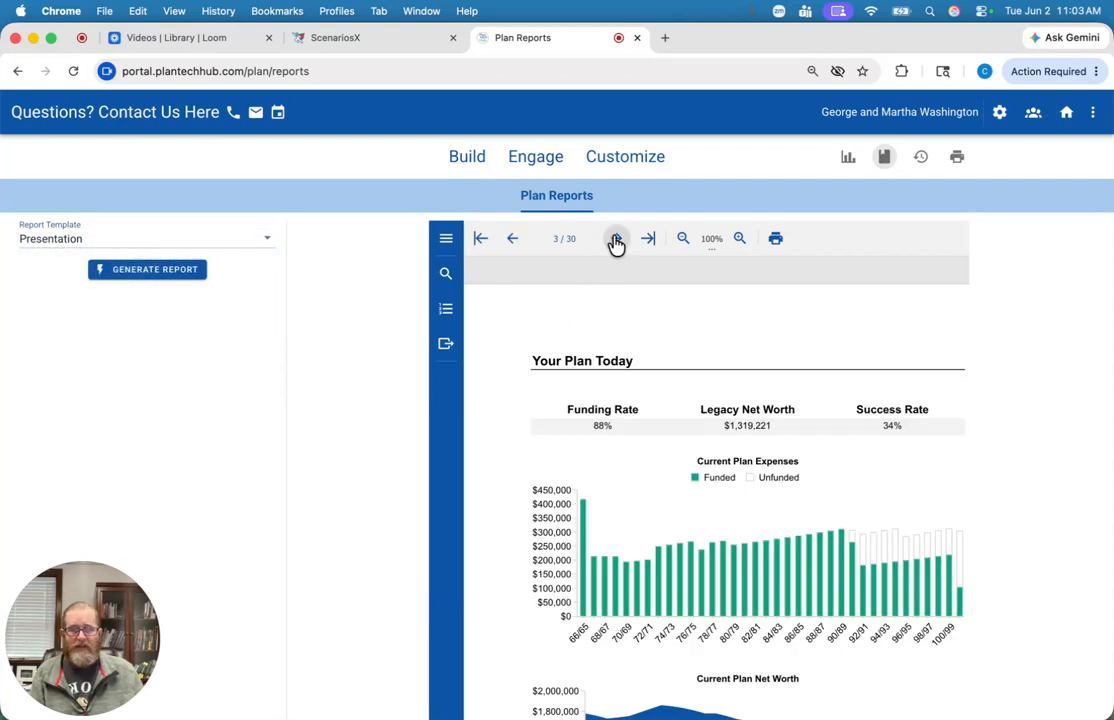
pyautogui.click(616, 241)
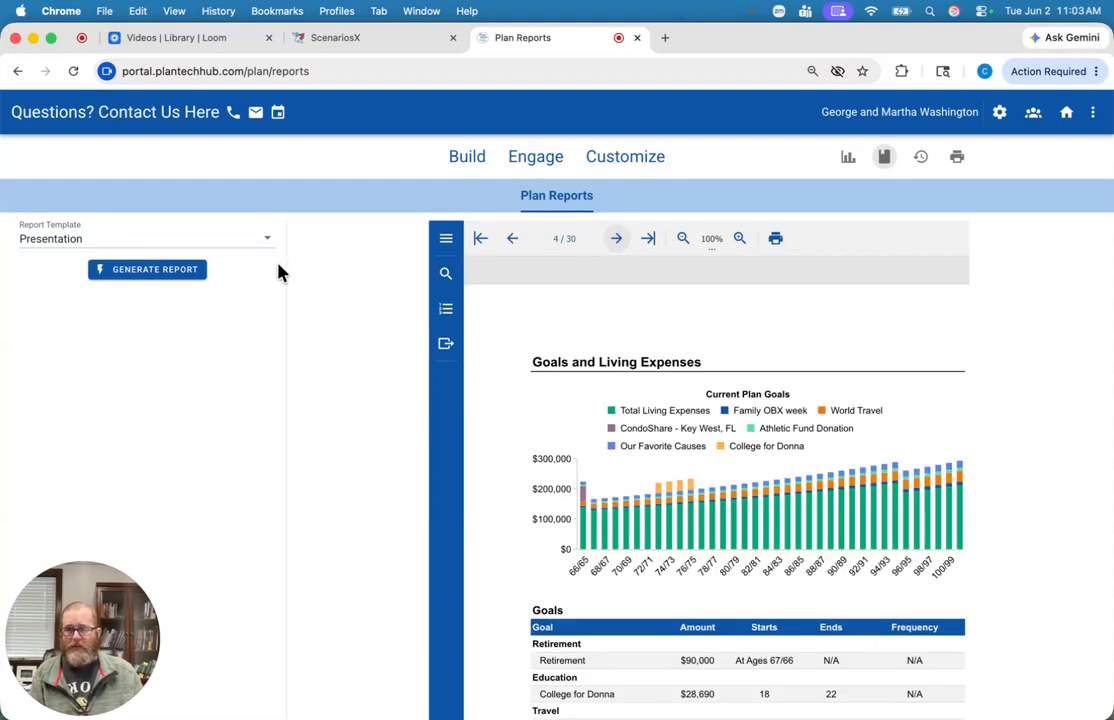
# Generate the household's report from the Plan Inputs template.
pyautogui.click(211, 240)
pyautogui.click(196, 285)
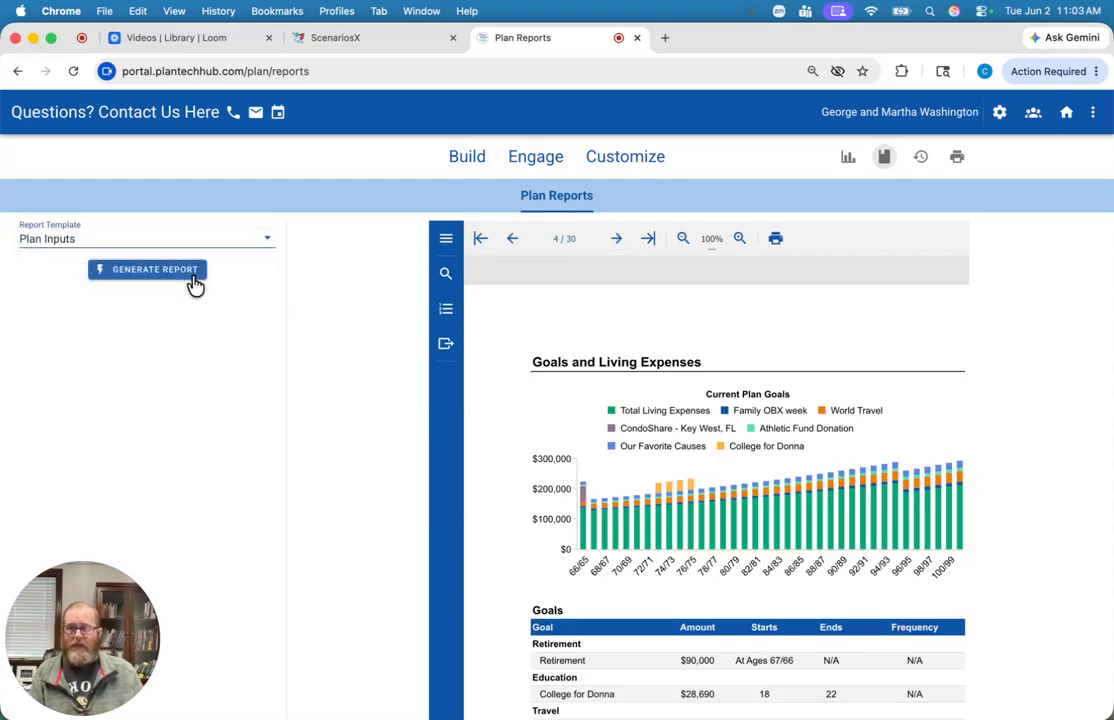
pyautogui.click(163, 276)
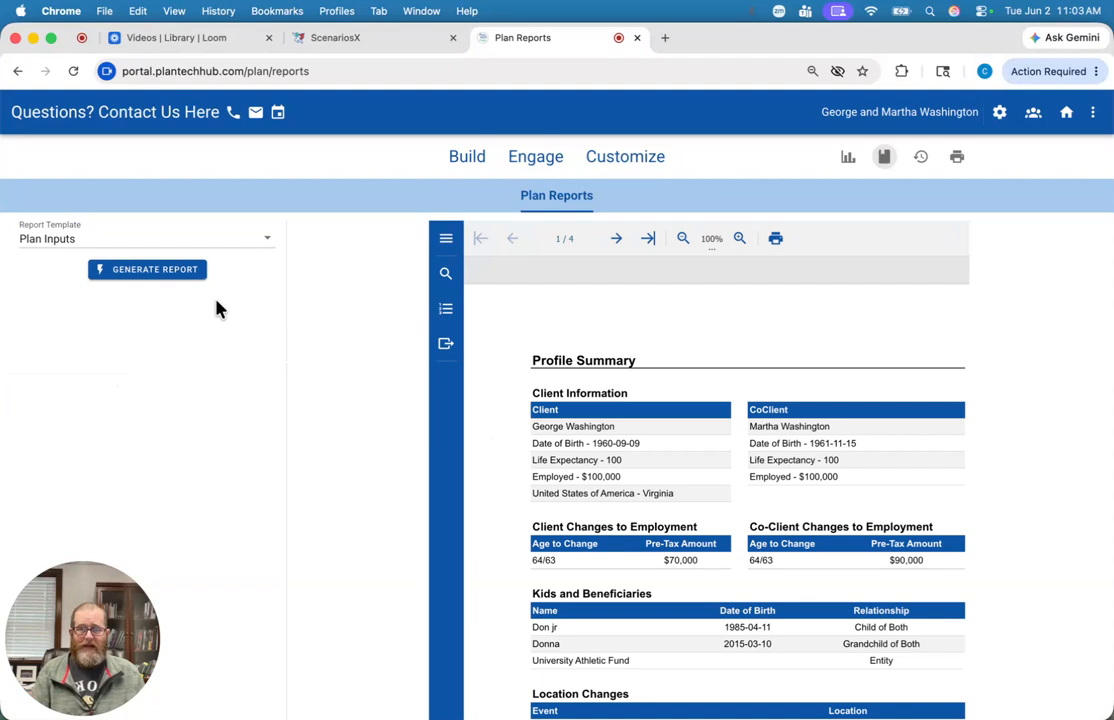
# Switch the report template to Custom and review its list of report sections.
pyautogui.click(210, 242)
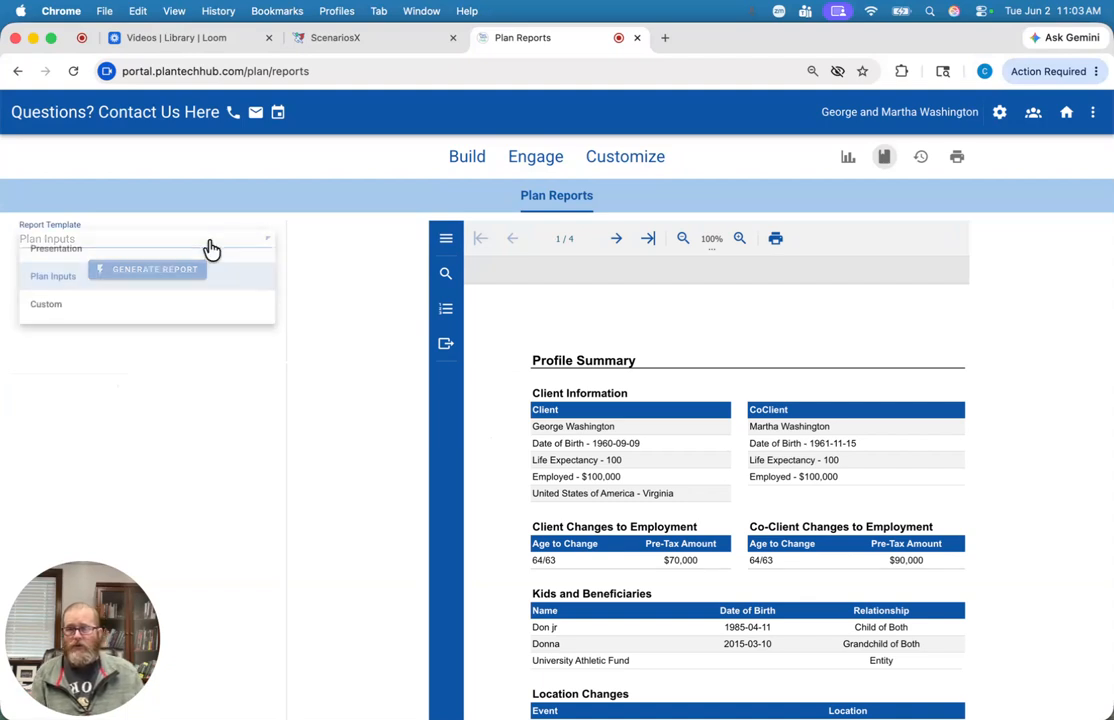
pyautogui.click(162, 312)
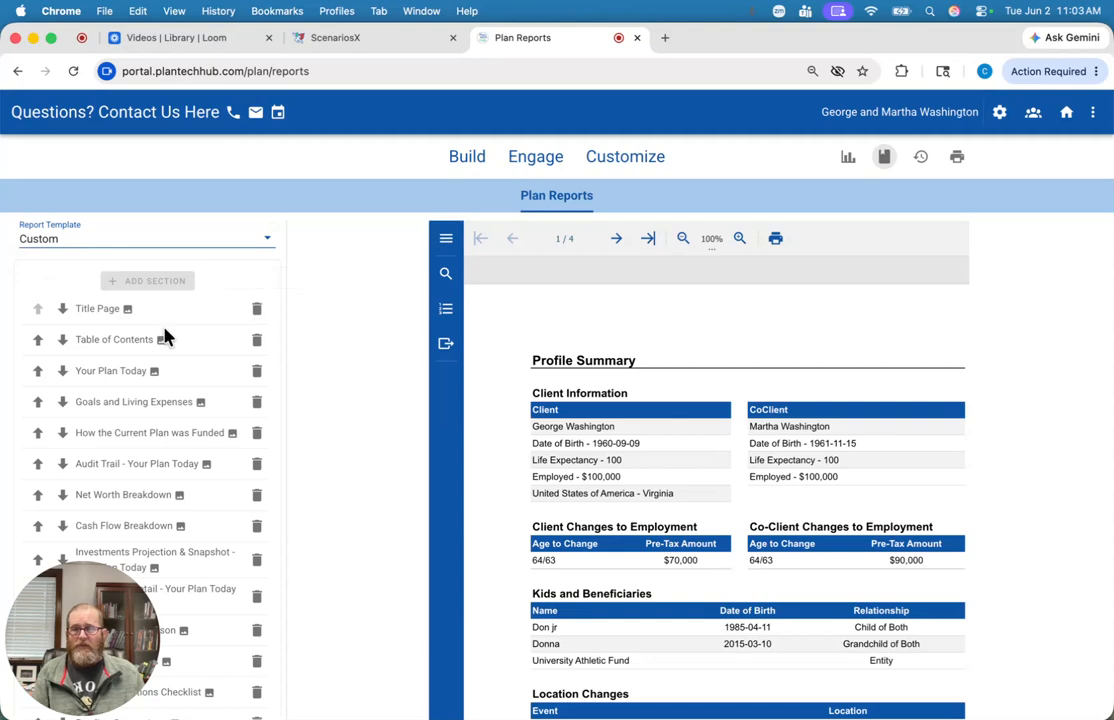
pyautogui.scroll(-5, 165, 337)
pyautogui.scroll(2, 165, 337)
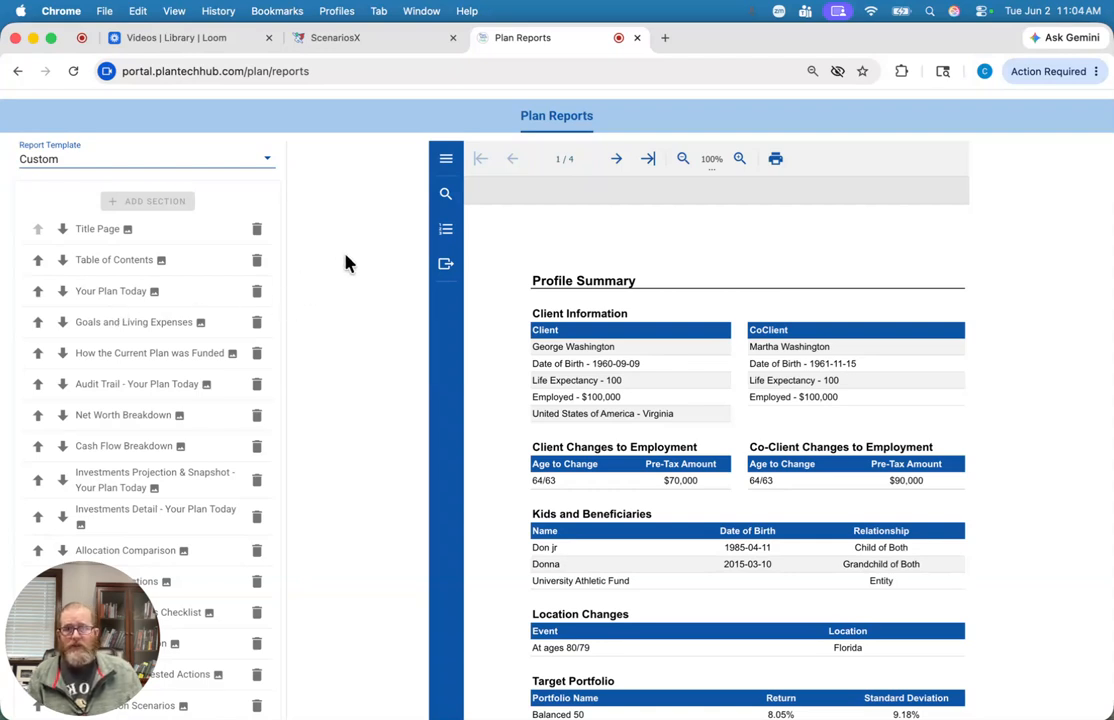
# Load the Presentation report again and display its table of contents in the report viewer.
pyautogui.click(446, 229)
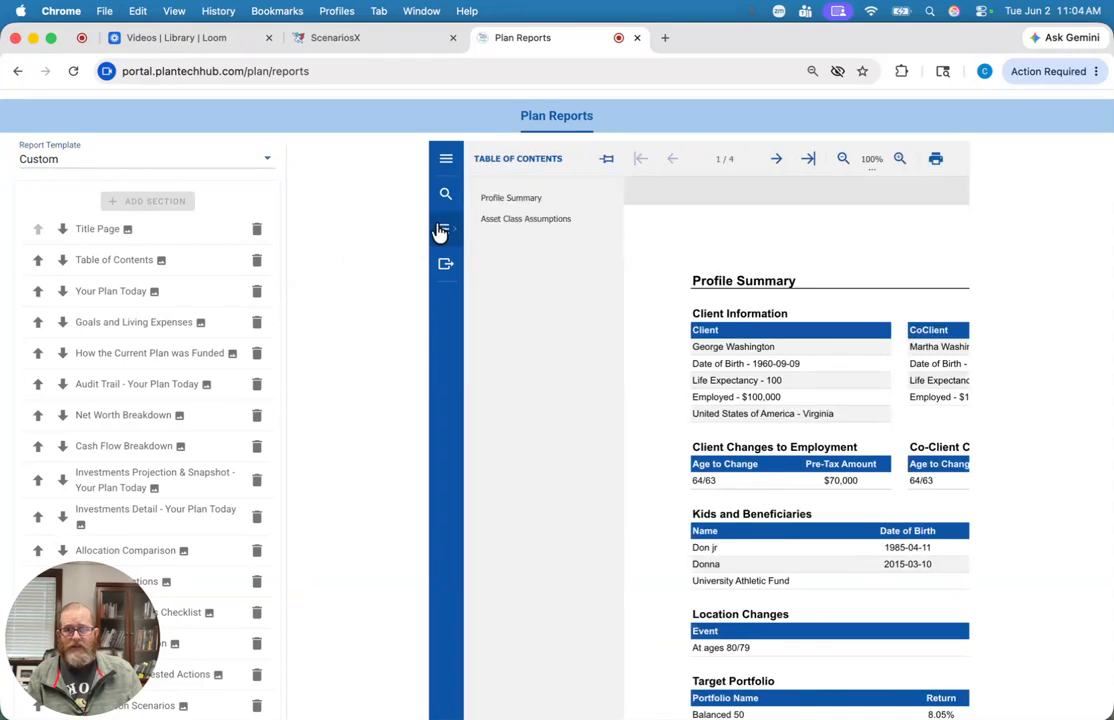
pyautogui.click(240, 155)
pyautogui.click(183, 172)
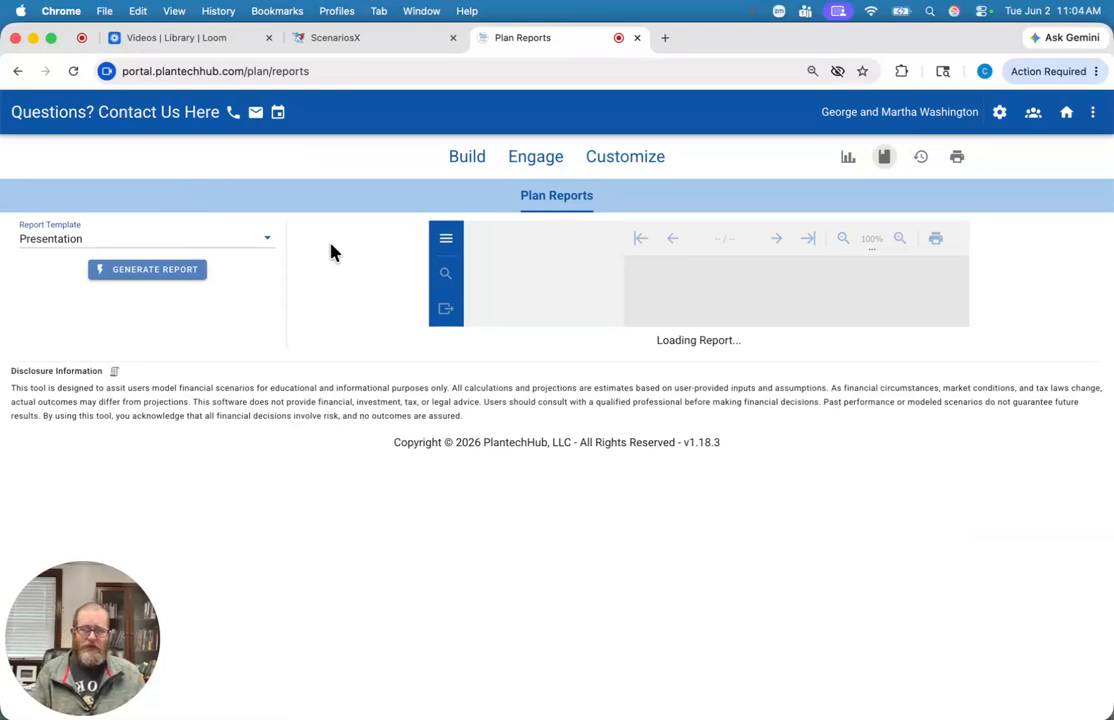
pyautogui.click(445, 310)
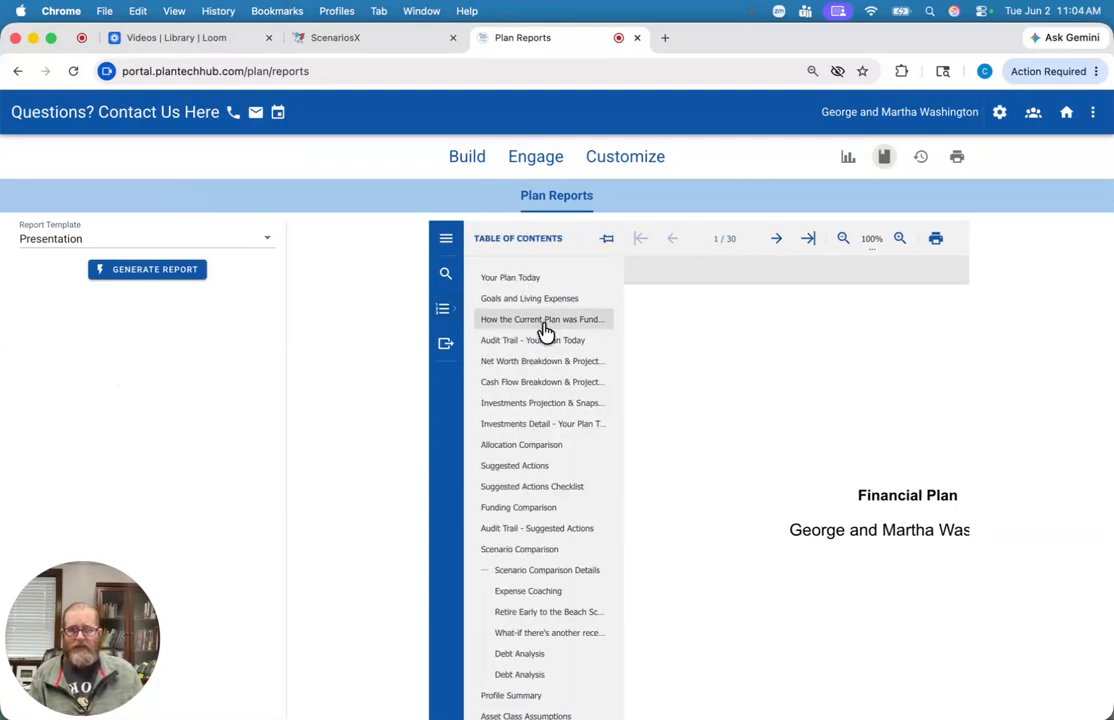
# Open the export options of the Presentation report and review the PDF document info, security and file name settings.
pyautogui.click(446, 345)
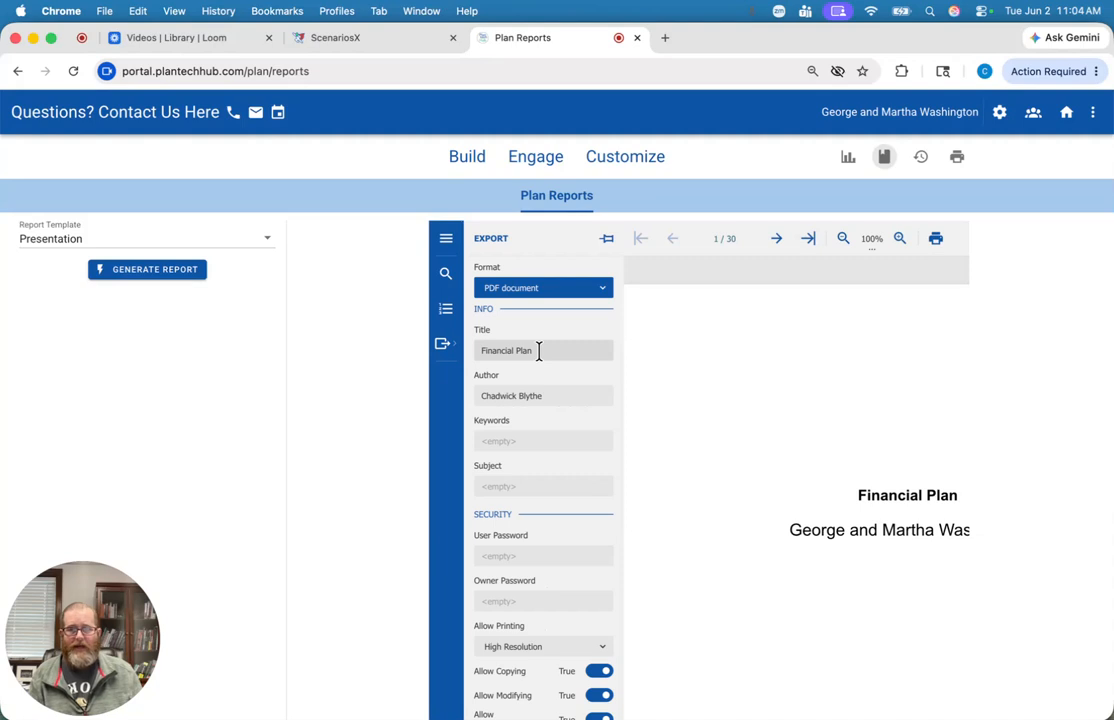
pyautogui.scroll(-3, 538, 351)
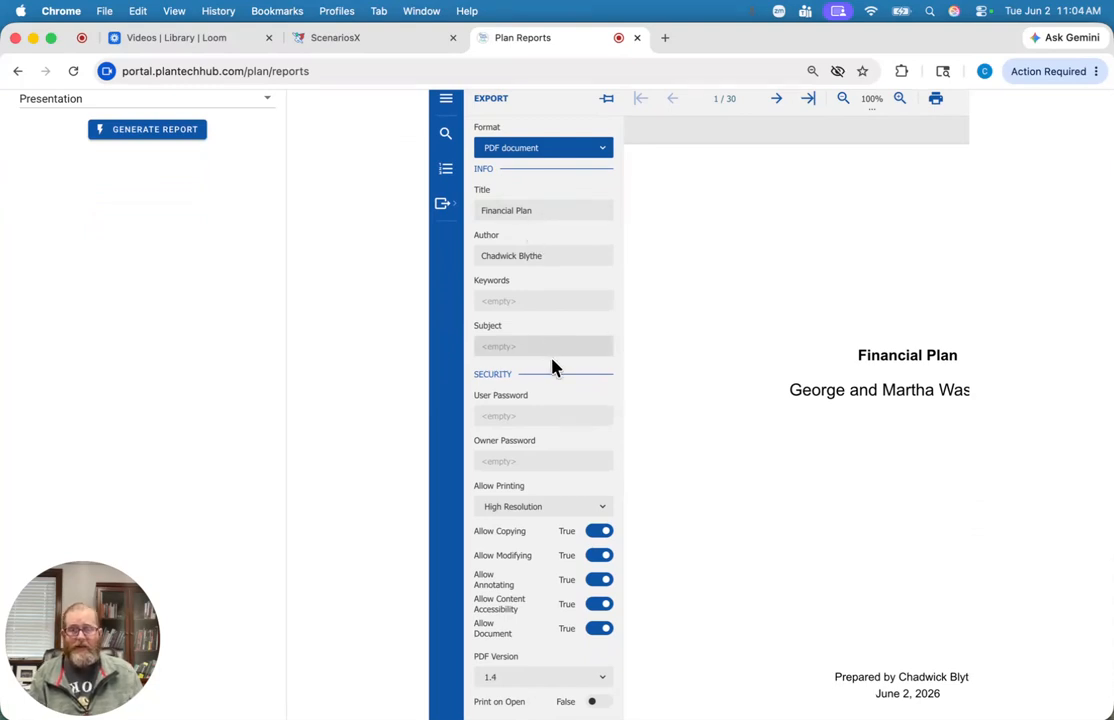
pyautogui.scroll(-3, 553, 363)
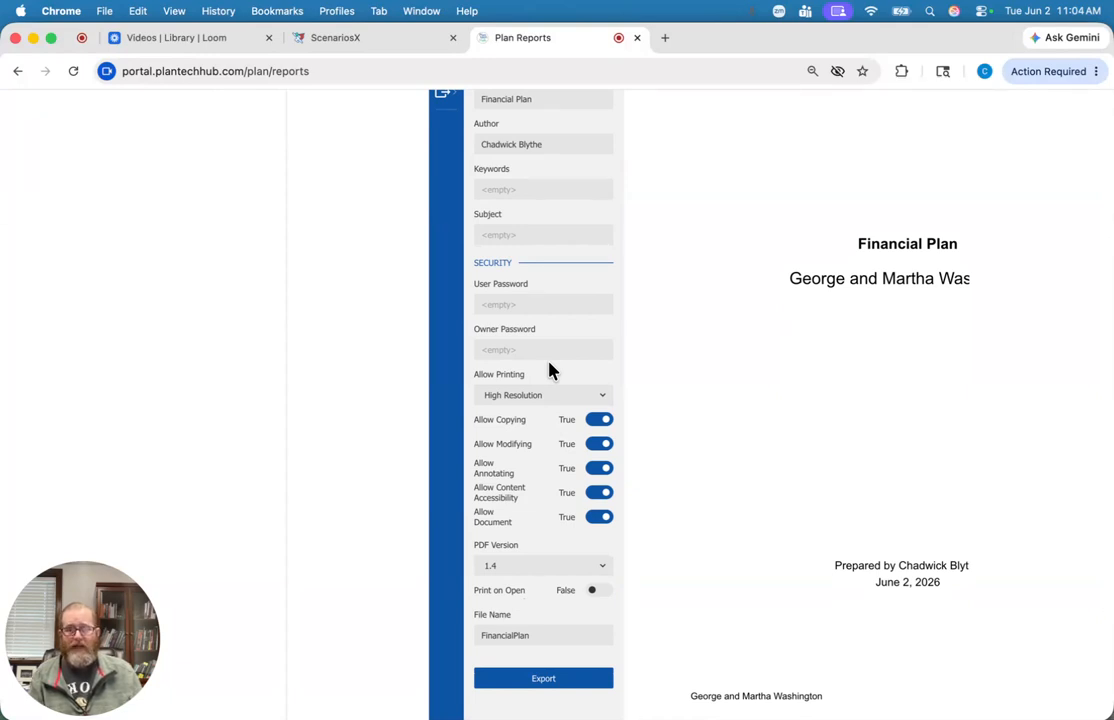
pyautogui.scroll(5, 549, 371)
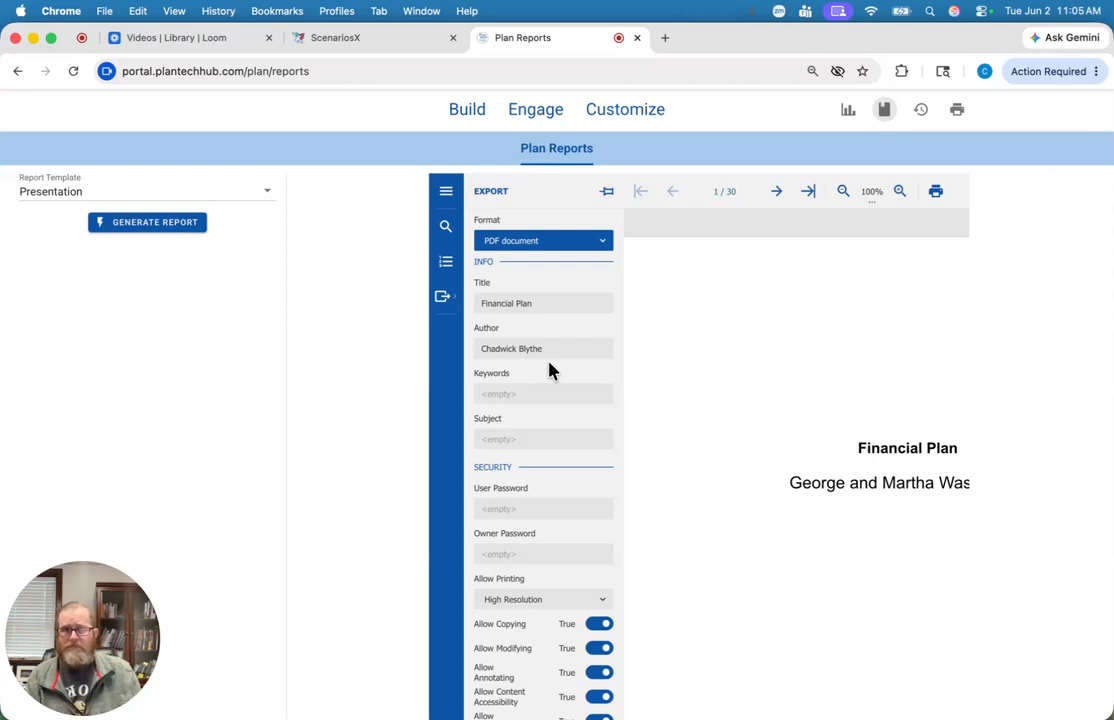
pyautogui.scroll(1, 548, 366)
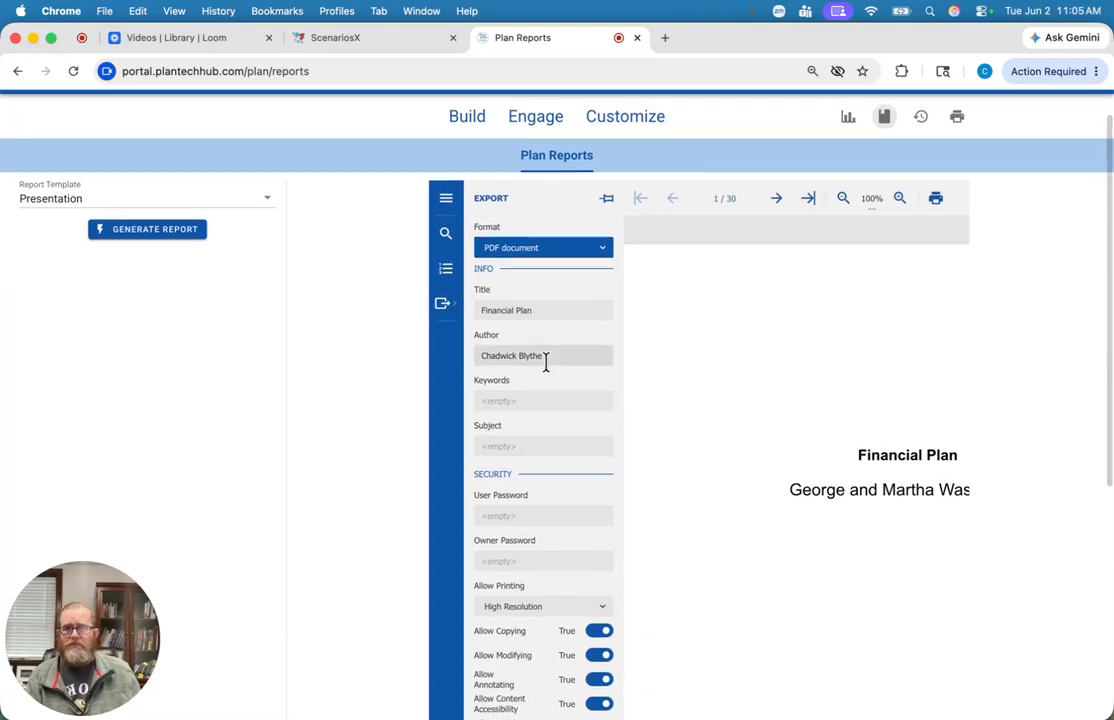